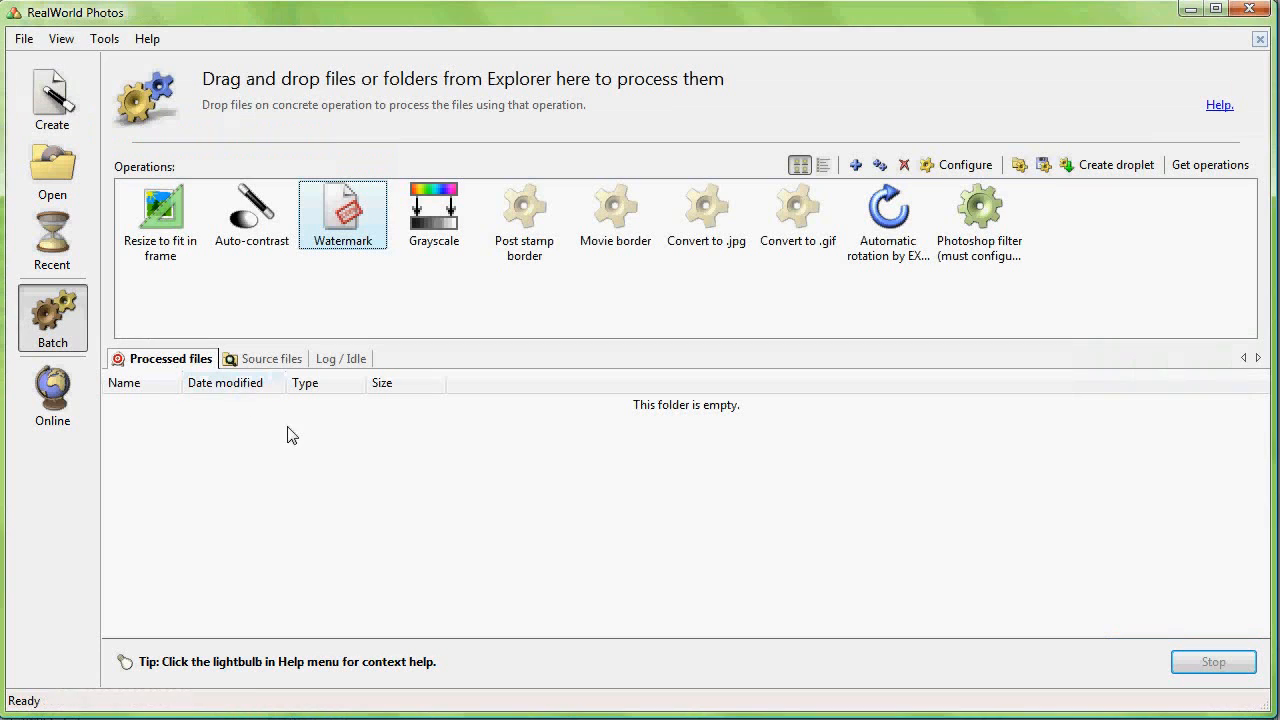
Step: Select the Watermark operation and browse the source files to the JPG\Wallpapers folder
click(162, 245)
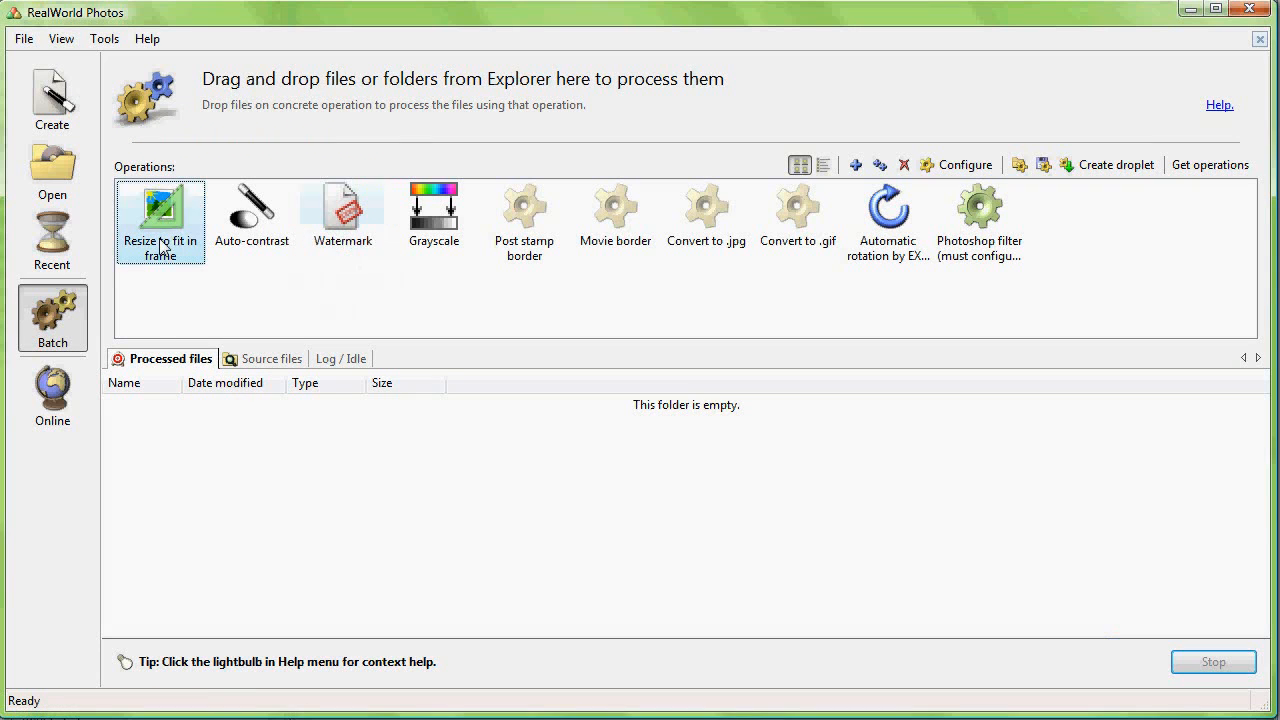
click(343, 217)
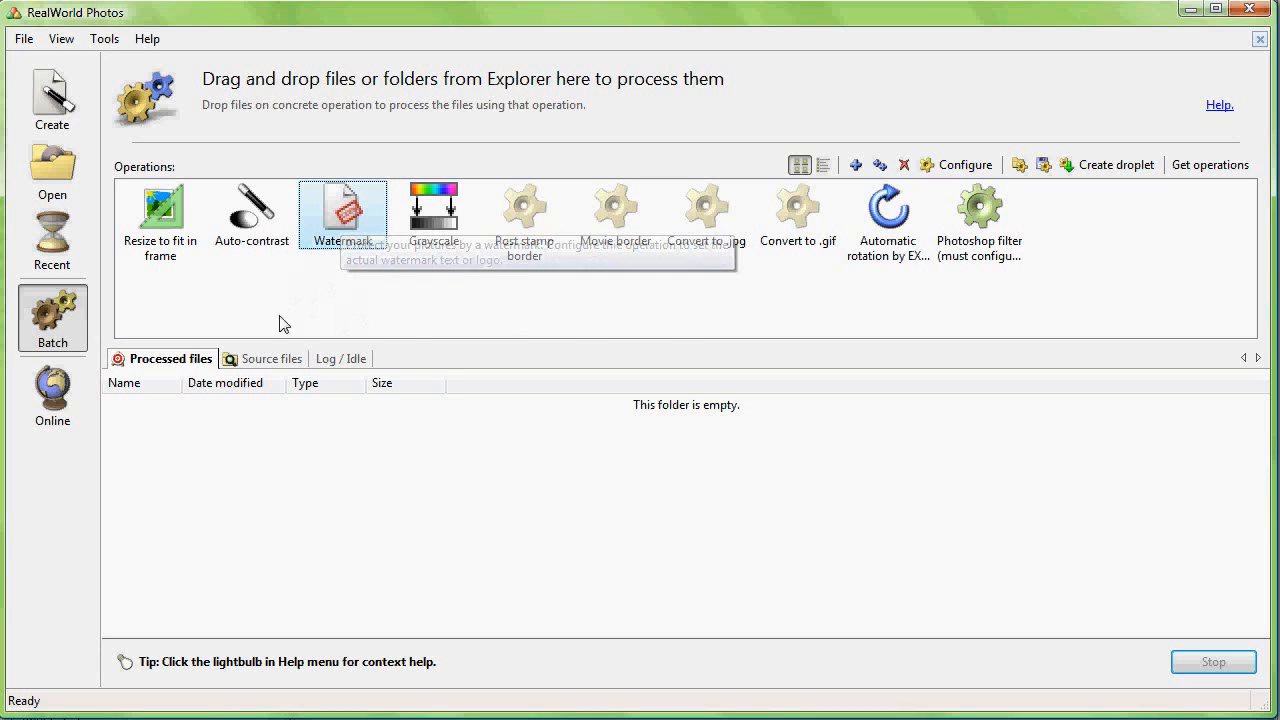
click(268, 366)
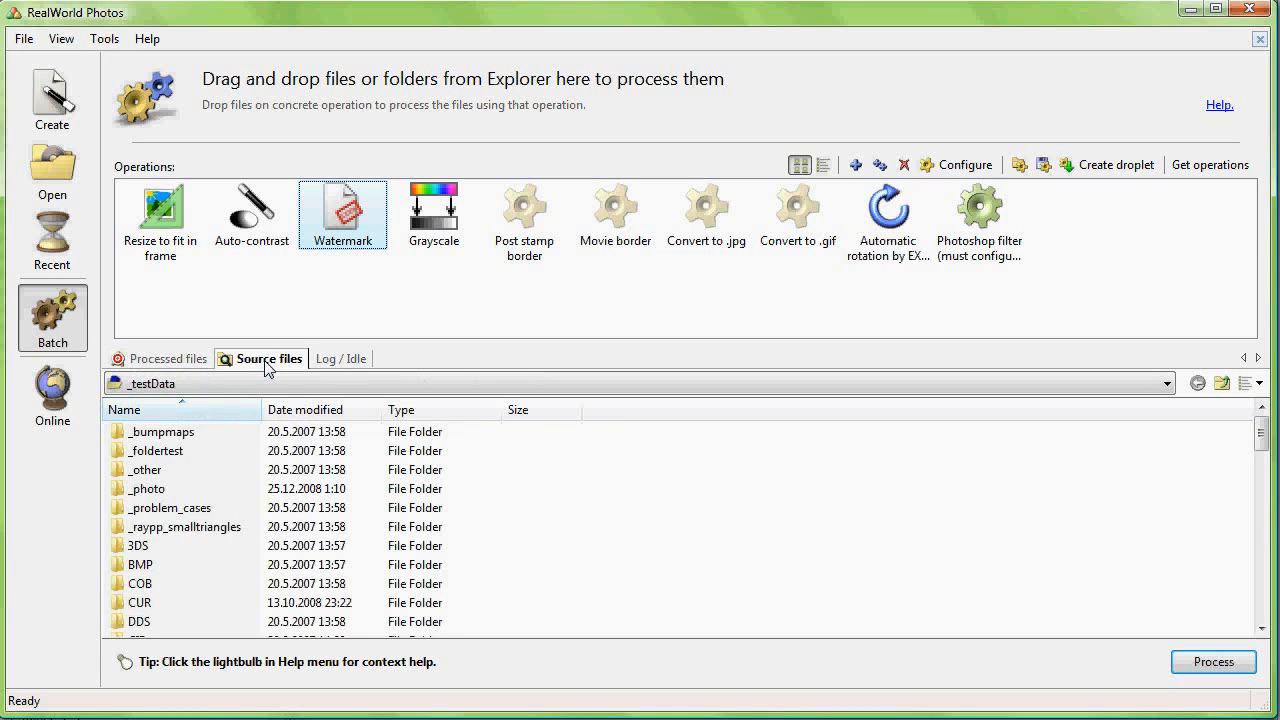
click(182, 553)
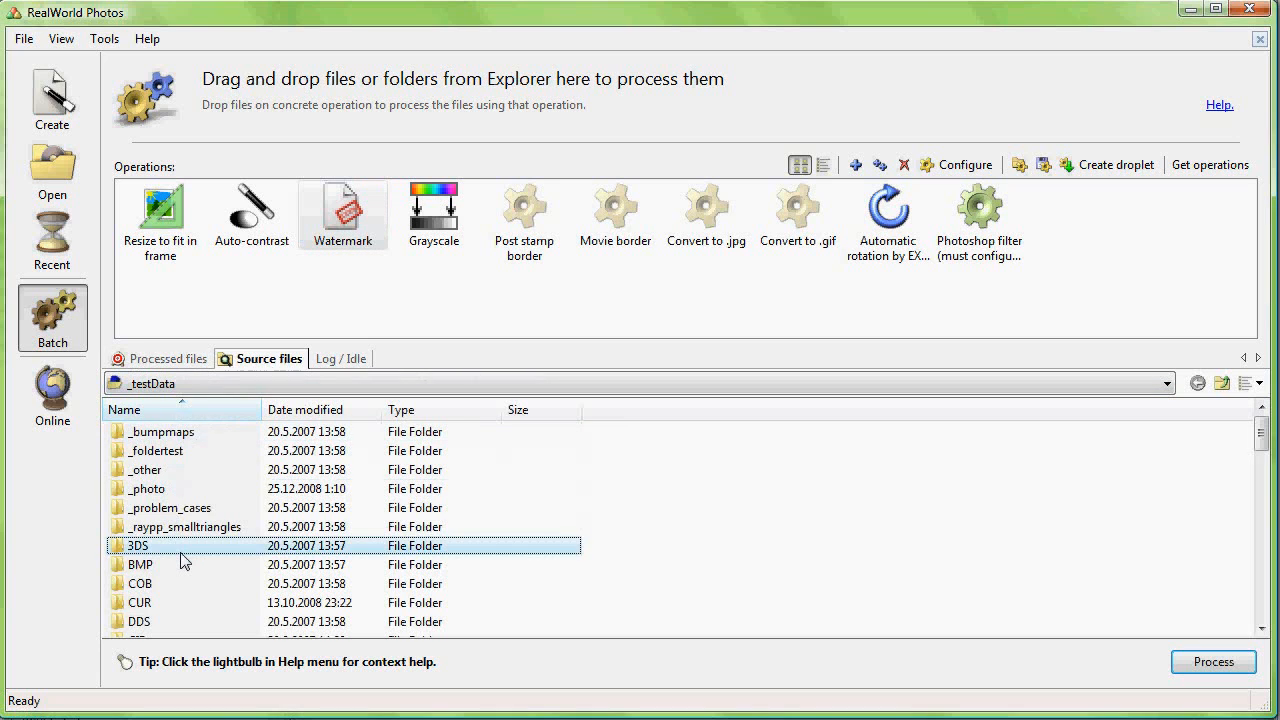
scroll(180, 557, down, 3)
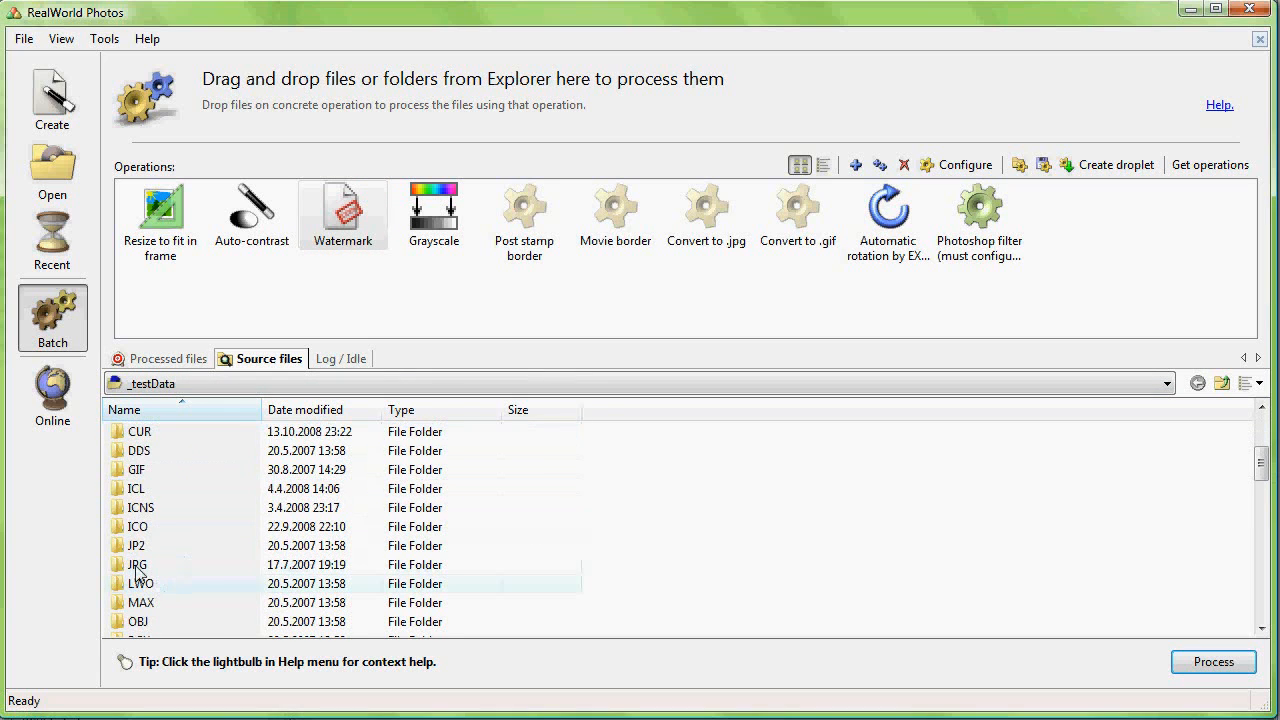
double_click(136, 566)
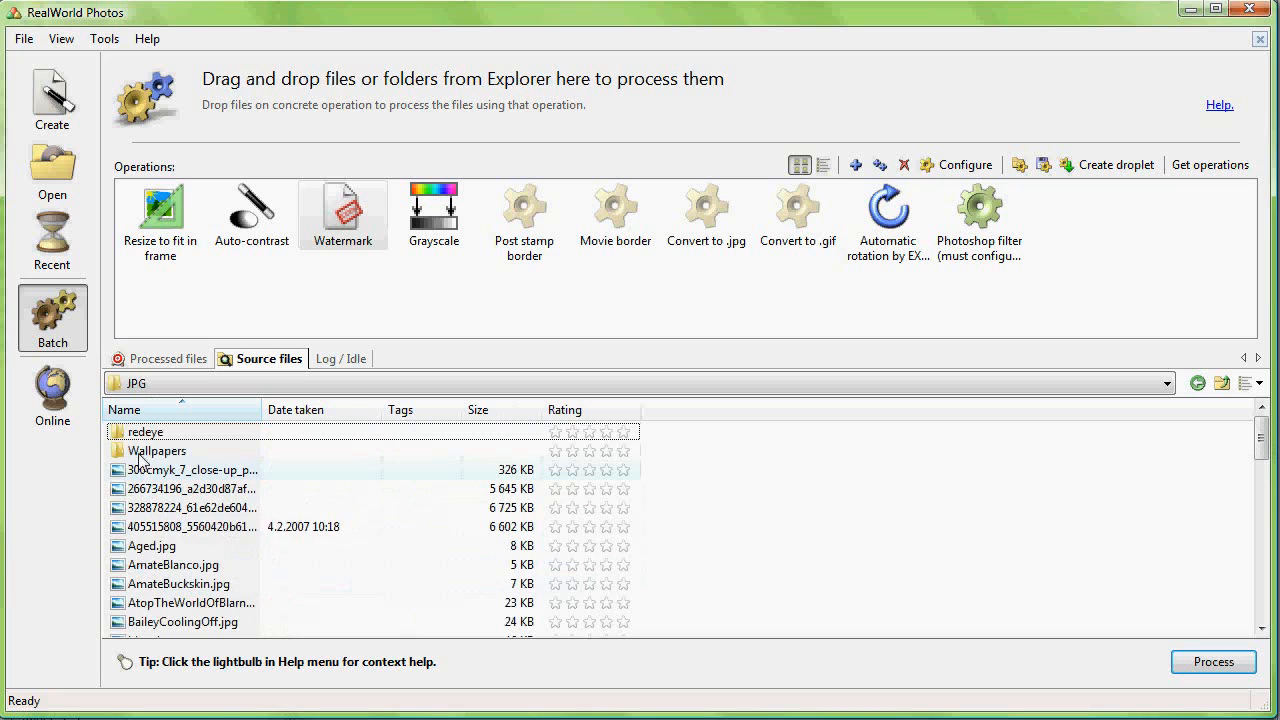
double_click(141, 452)
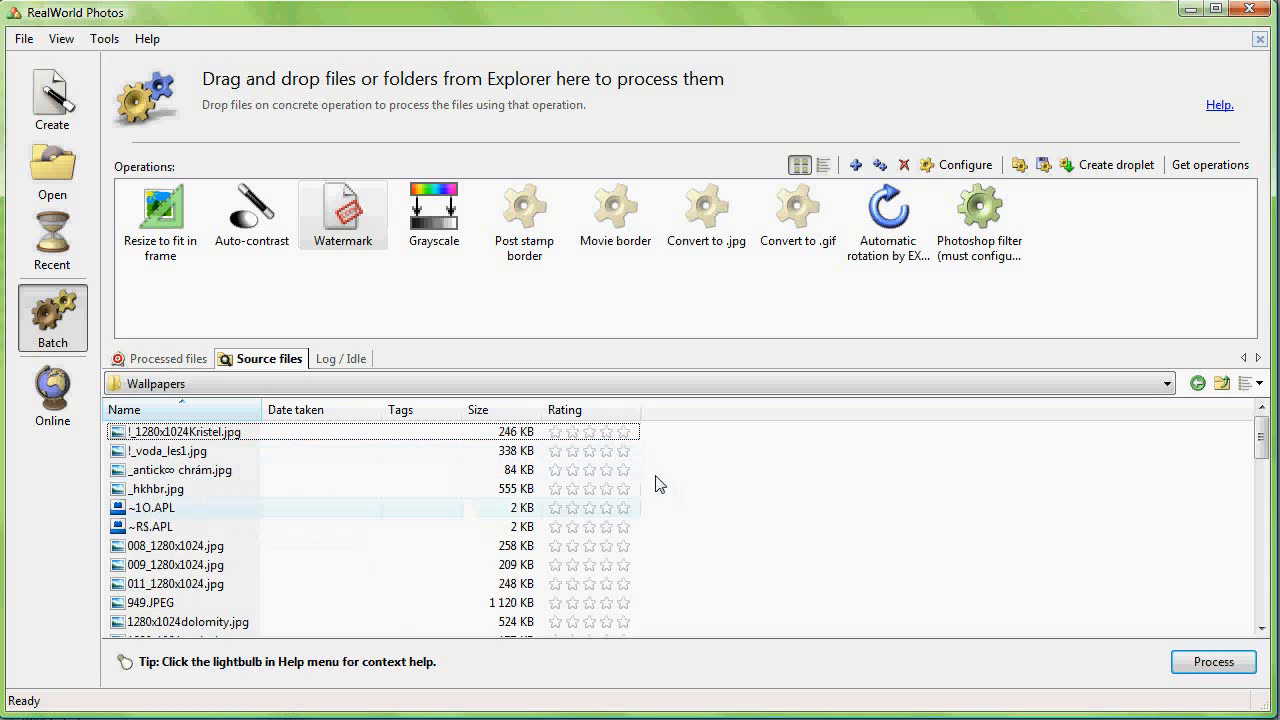
Step: Show the wallpapers as thumbnails and process the first four images with the Watermark operation
click(1258, 385)
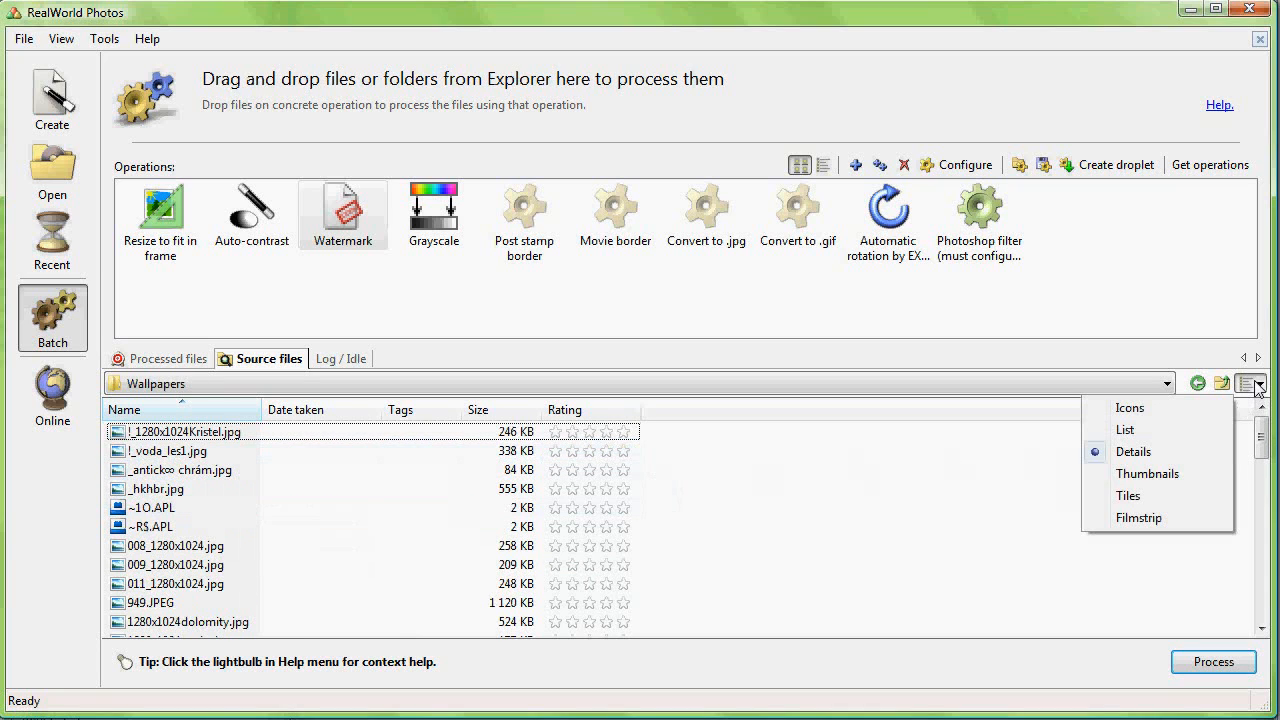
click(1150, 475)
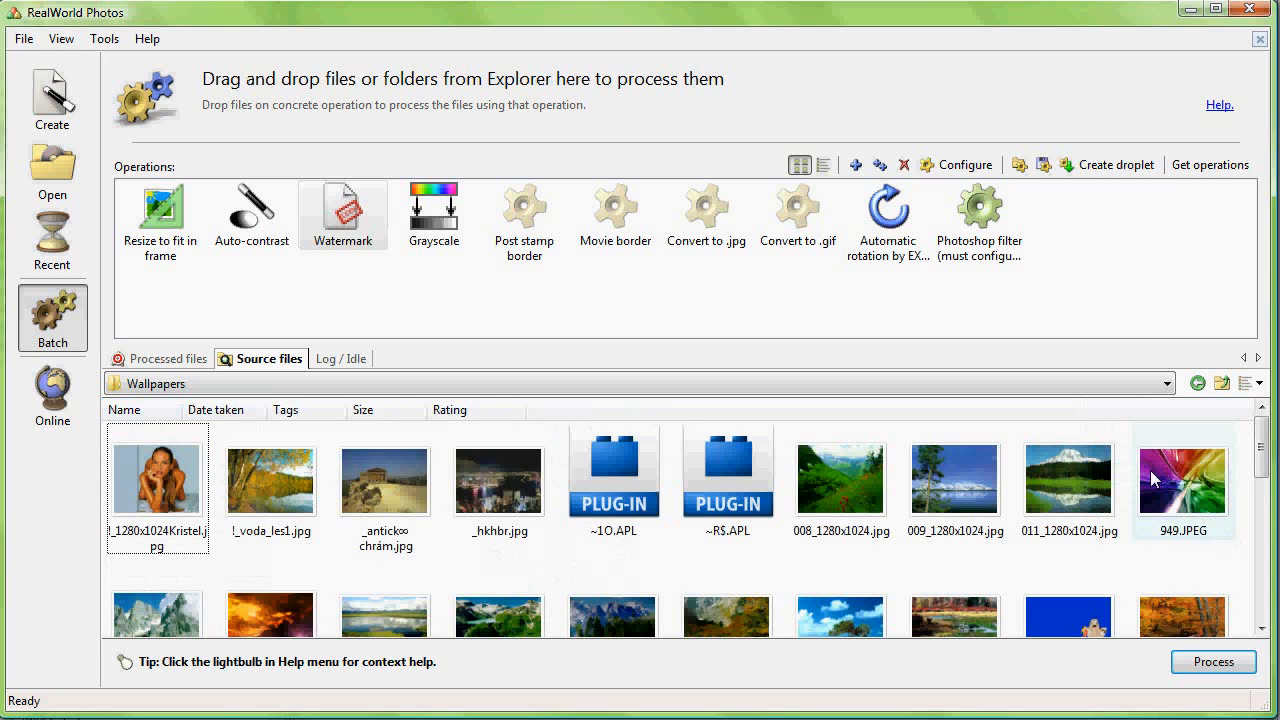
click(159, 479)
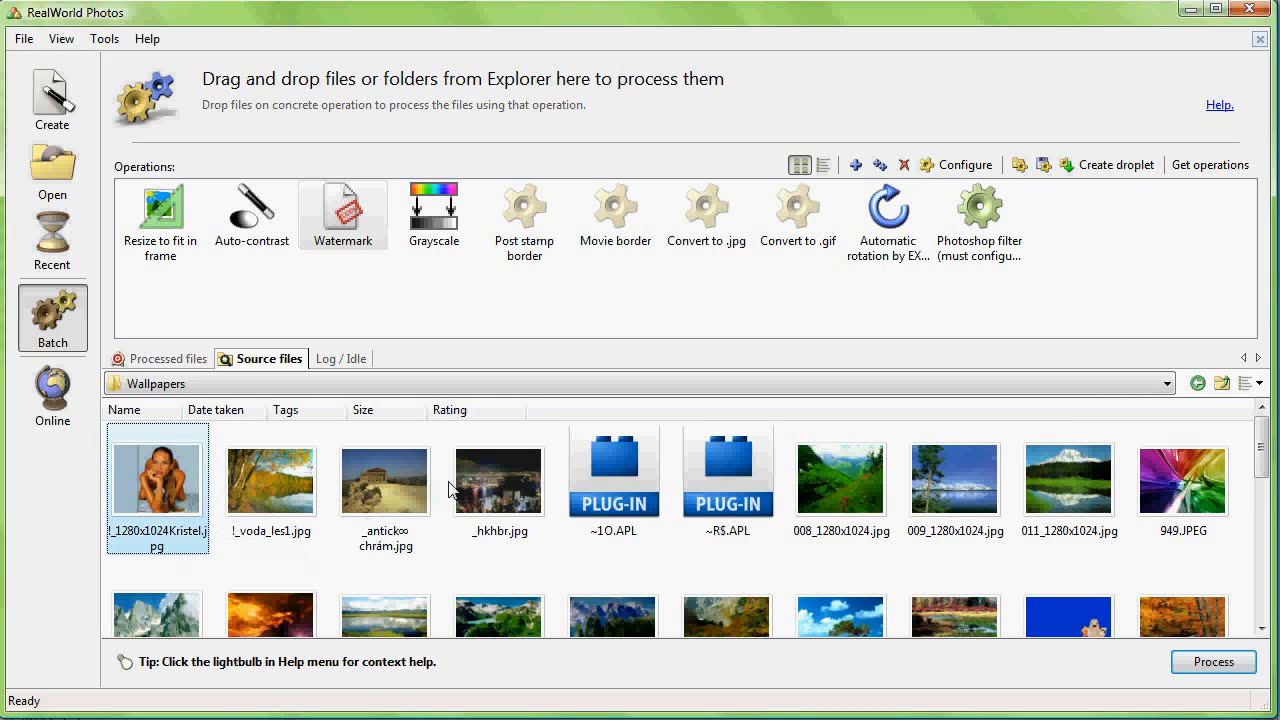
shift+click(516, 489)
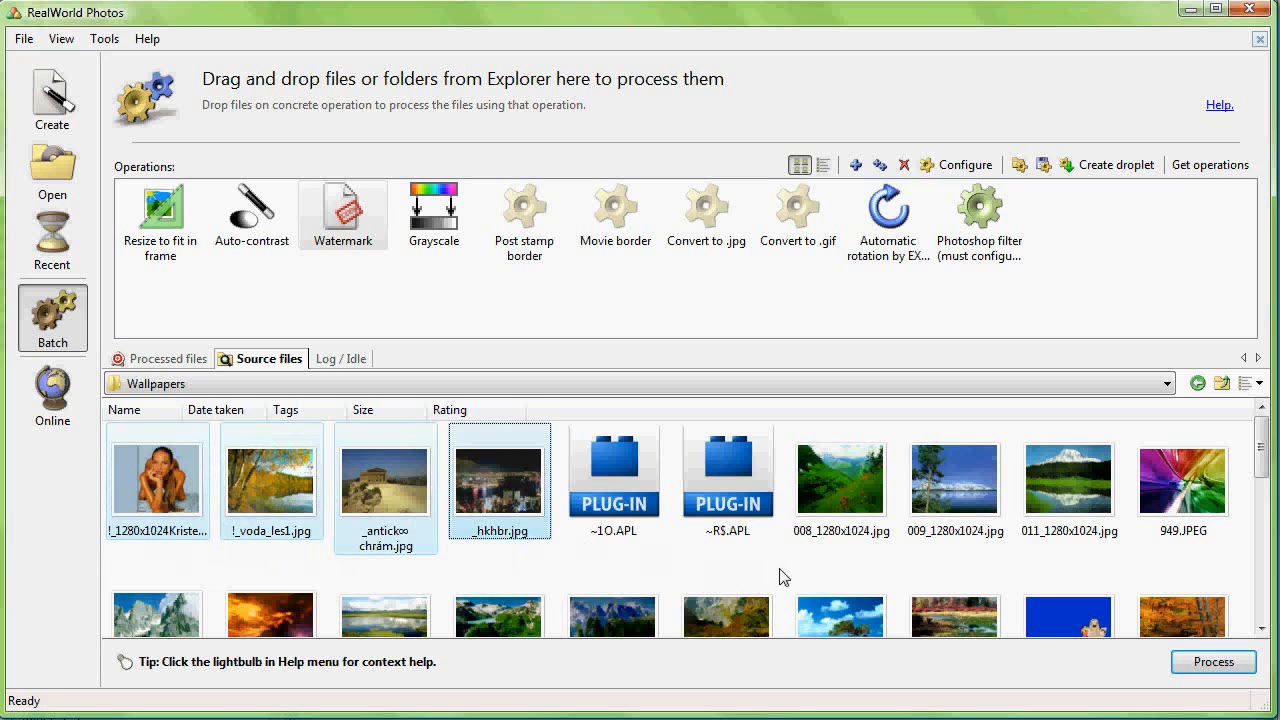
click(1200, 664)
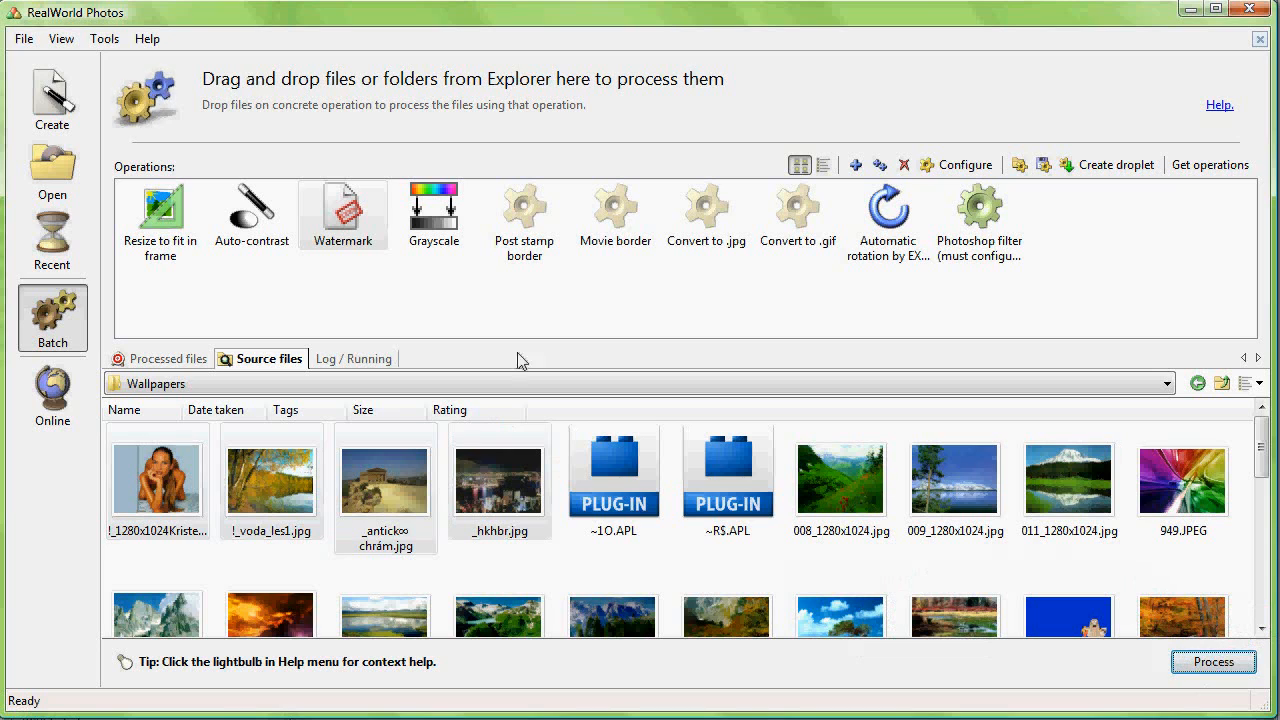
Step: Review the processing log and the processed files, opening !_voda_les1.jpg in the image viewer
click(355, 360)
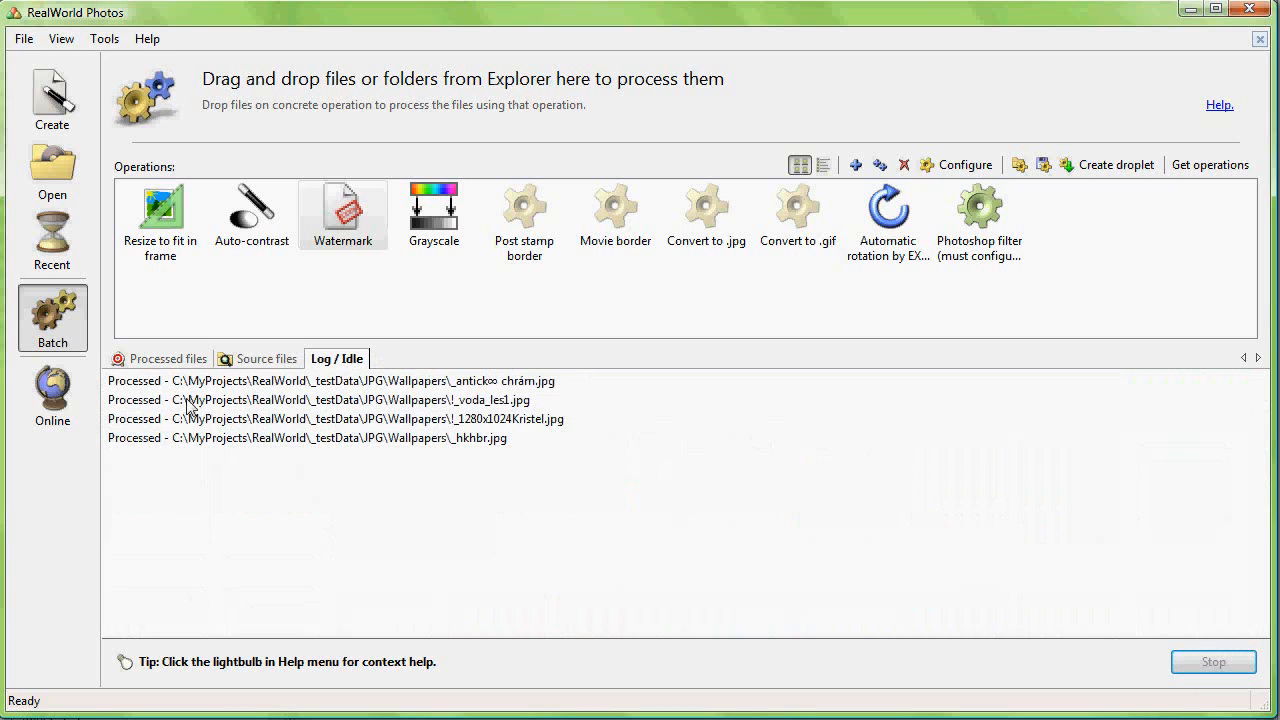
click(158, 362)
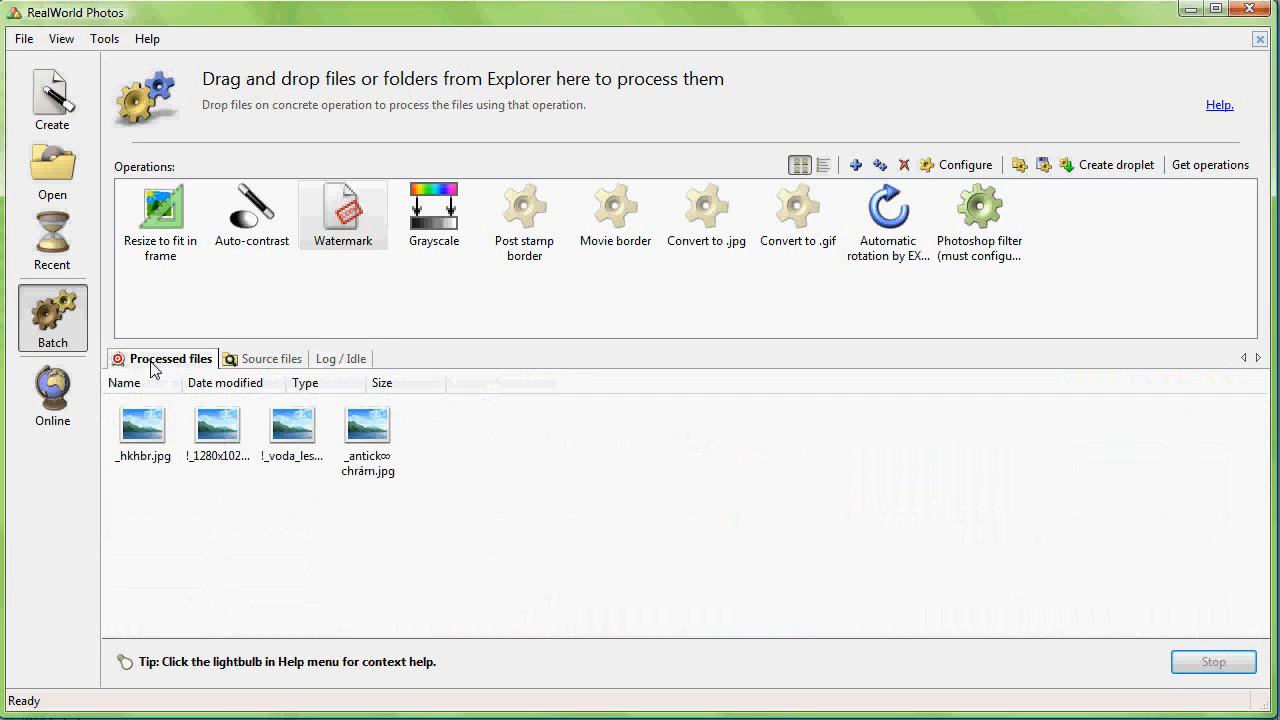
click(367, 437)
click(300, 436)
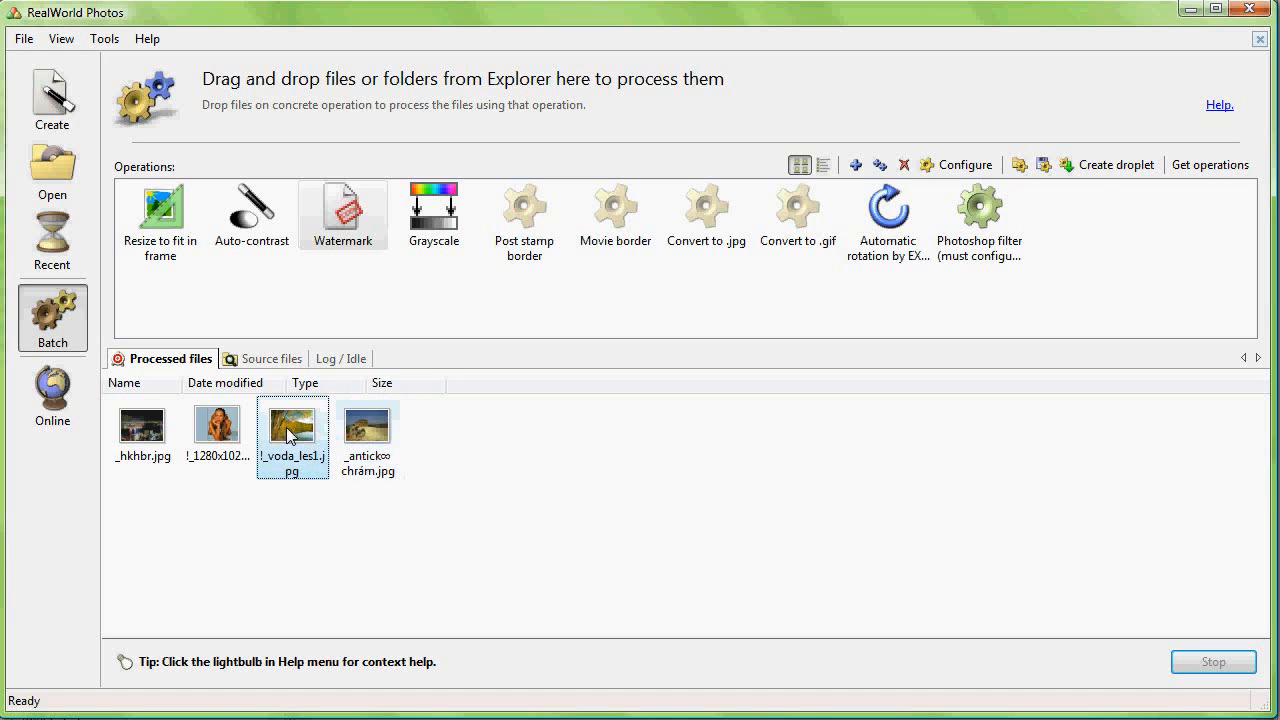
click(222, 438)
click(120, 435)
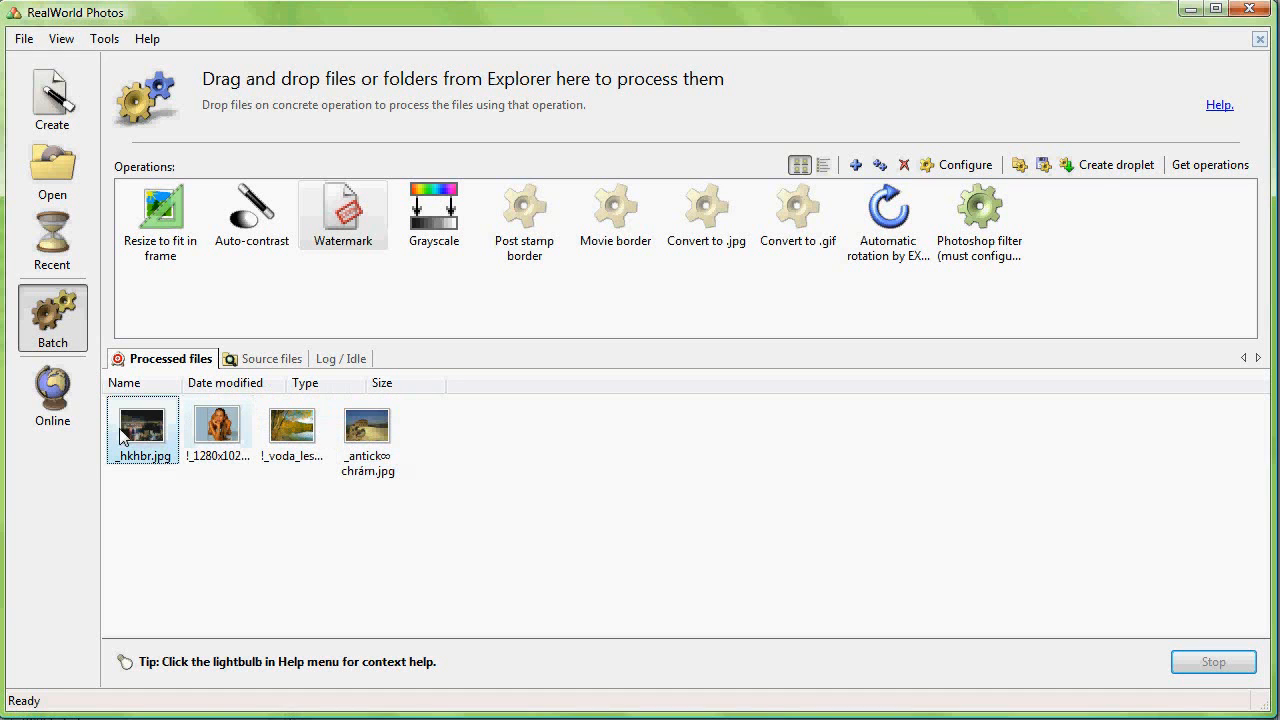
click(300, 432)
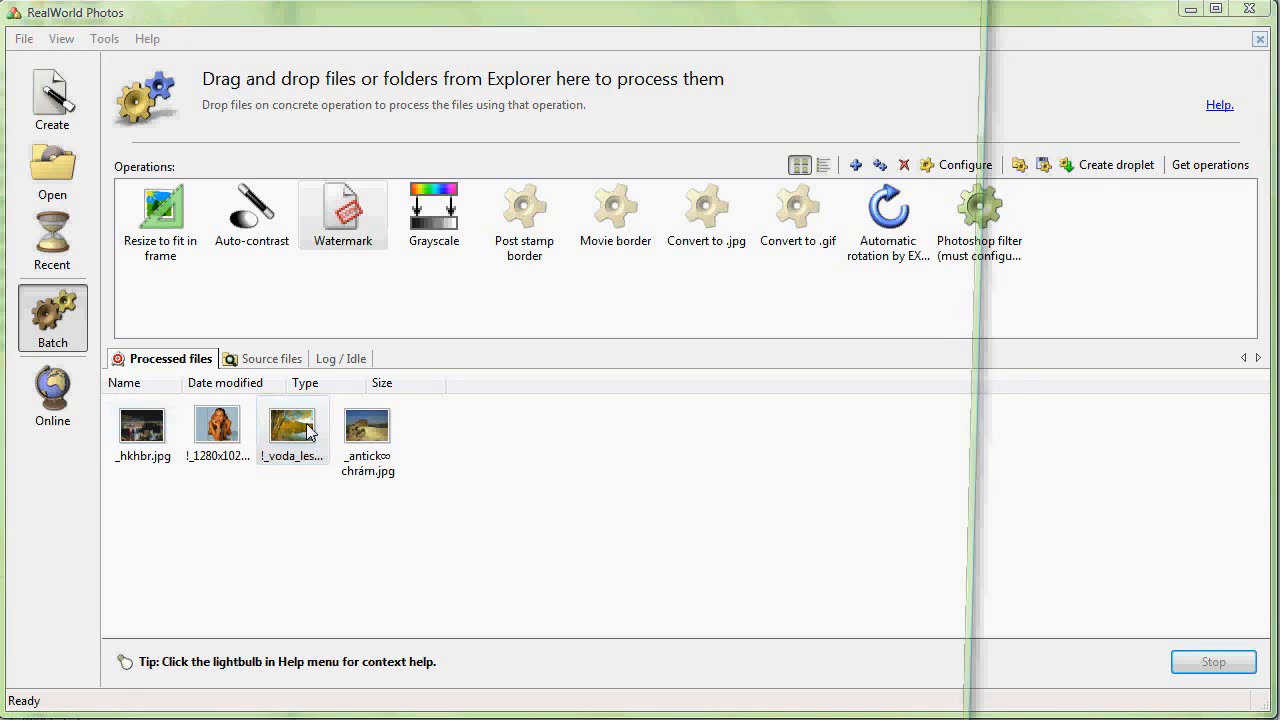
double_click(308, 430)
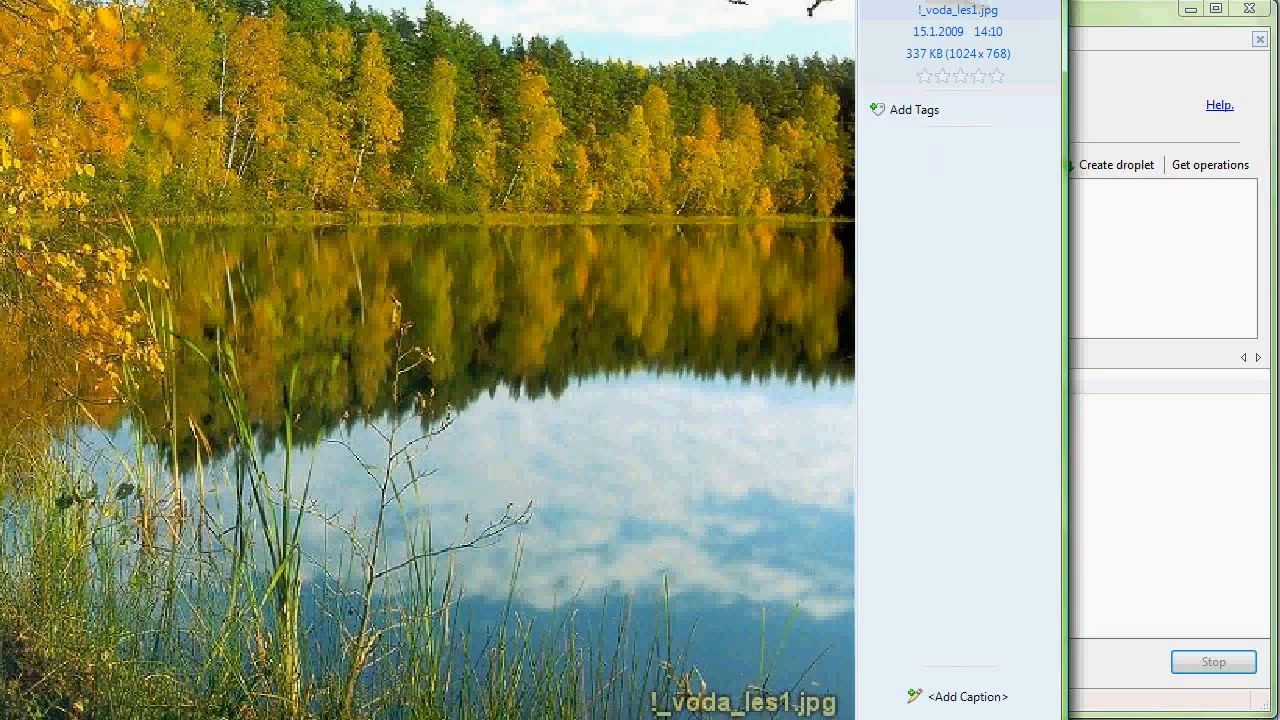
key(alt+F4)
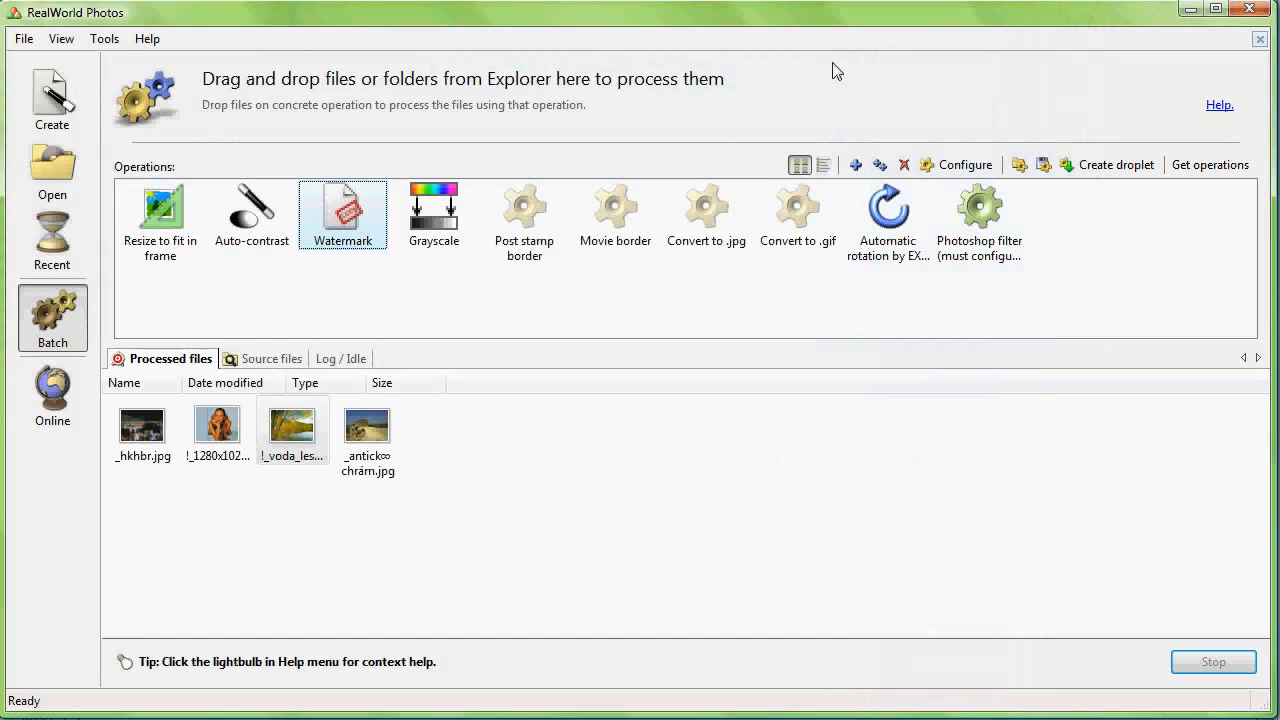
Step: Permanently delete all four processed files
drag(531, 506, 133, 402)
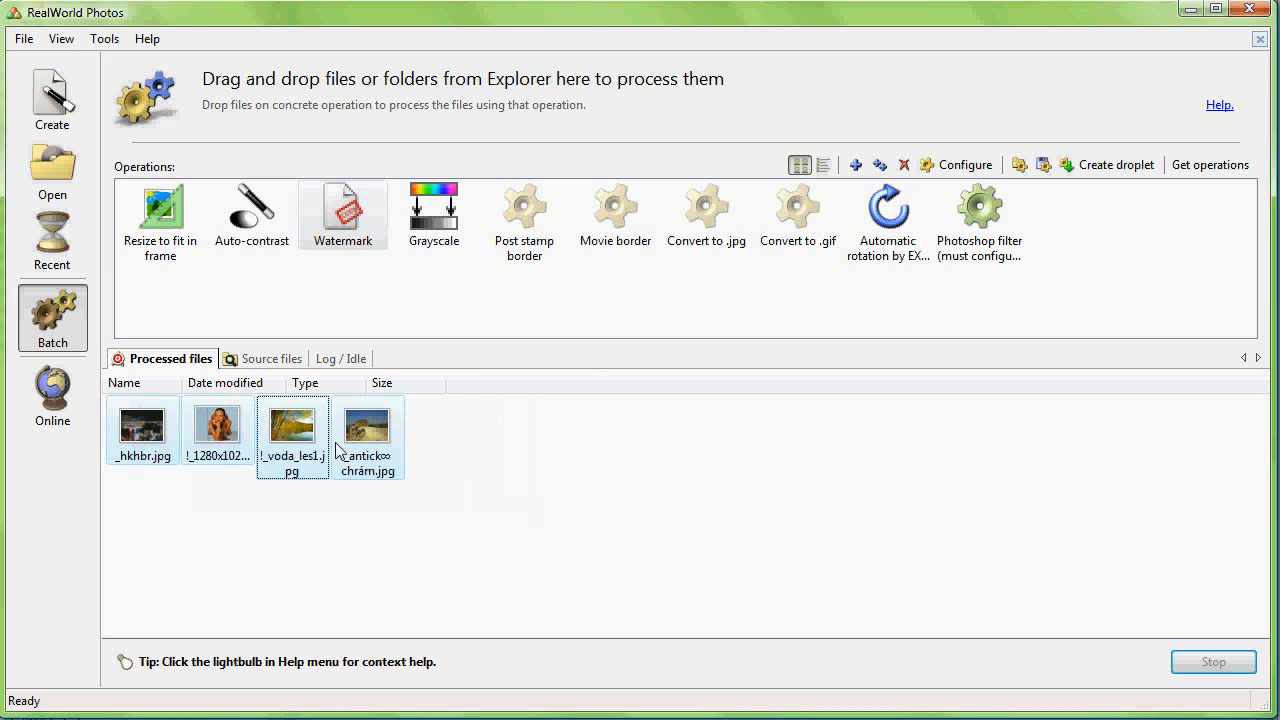
right_click(363, 421)
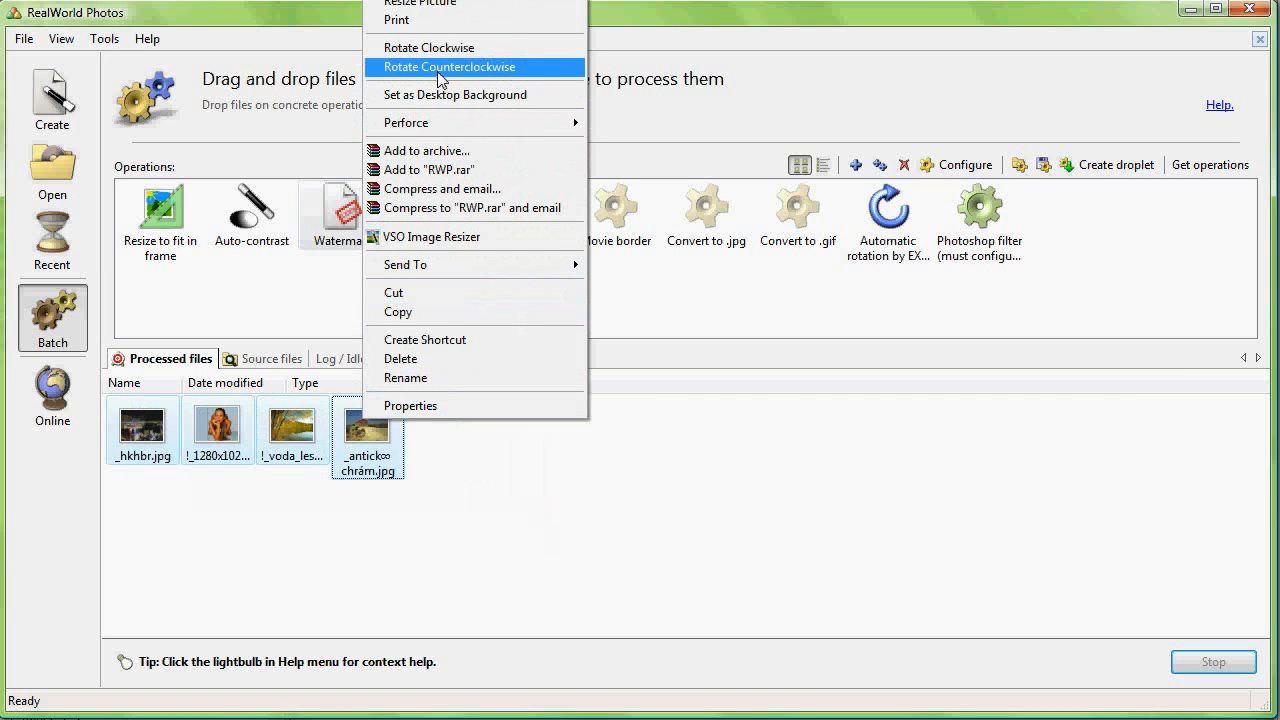
click(420, 362)
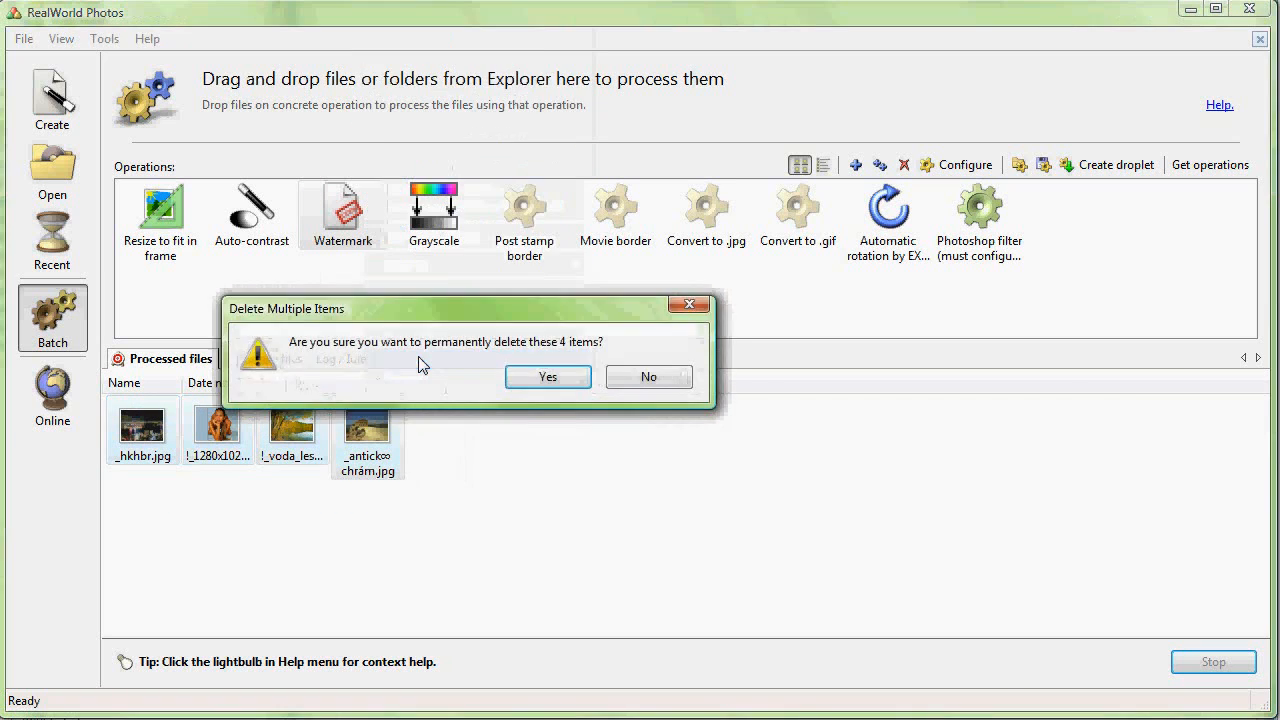
click(558, 379)
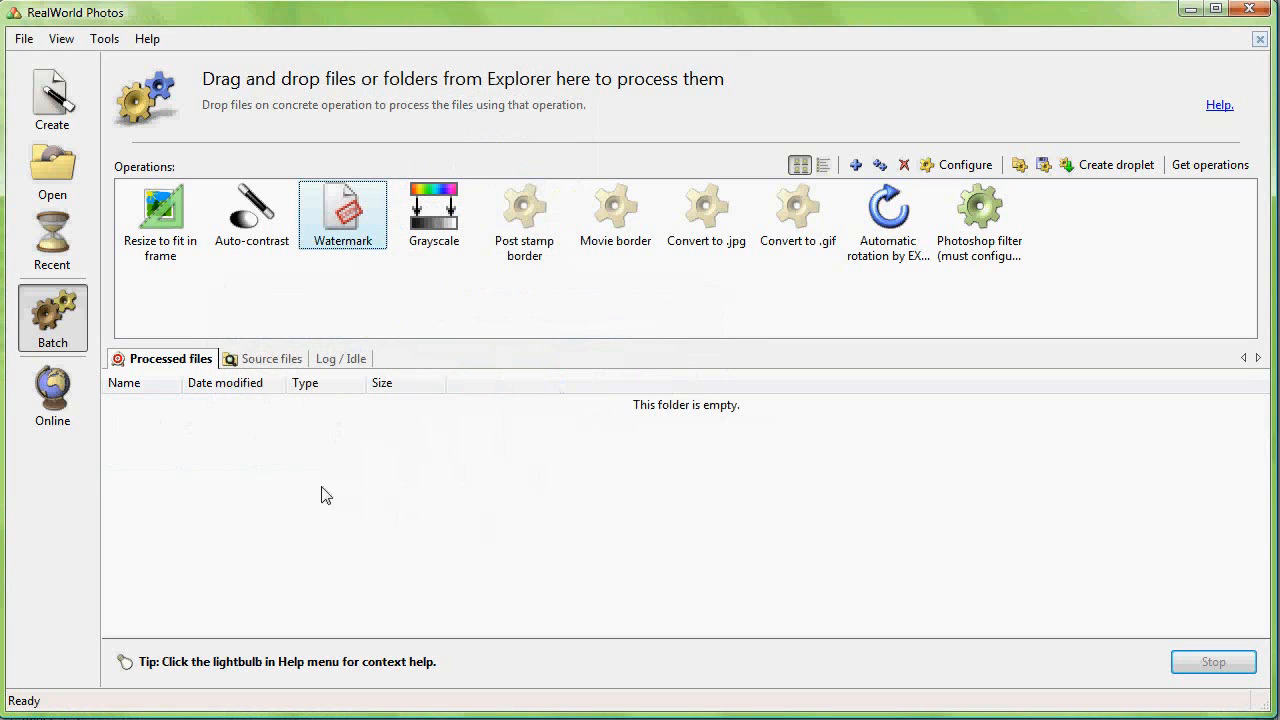
Step: Drop the four selected wallpapers onto the Grayscale operation to process them
click(253, 361)
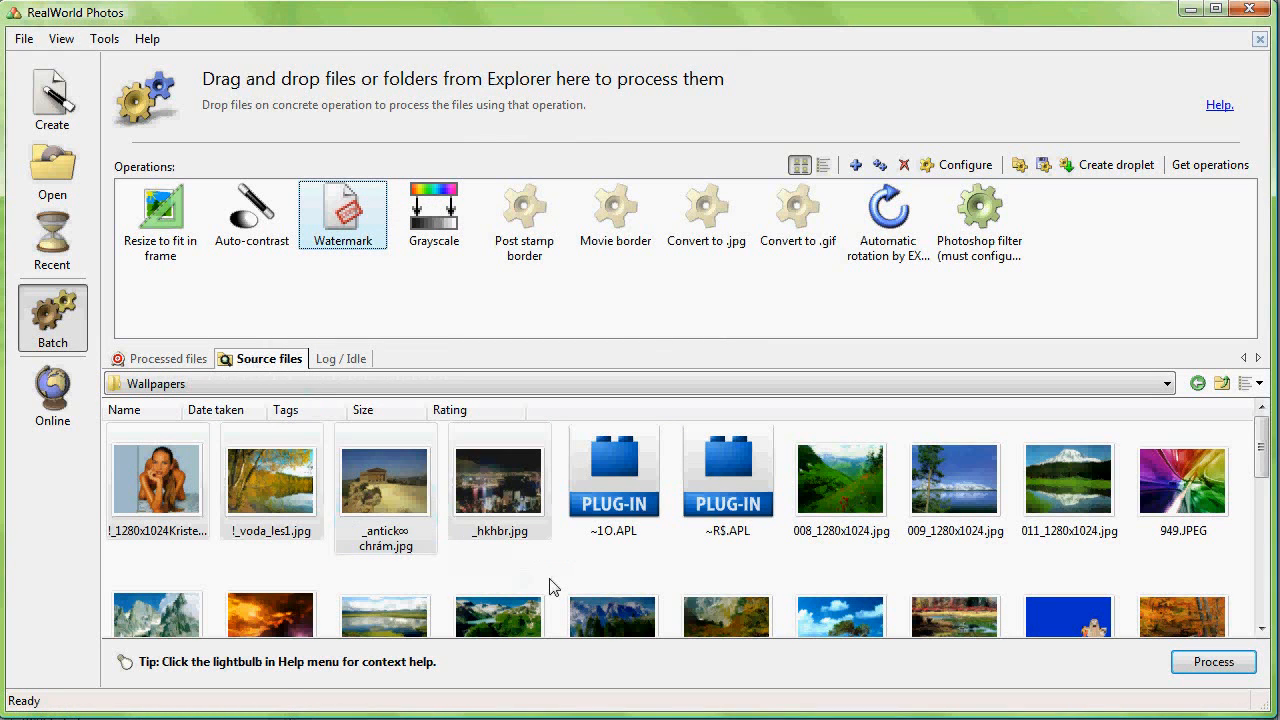
drag(497, 478, 438, 210)
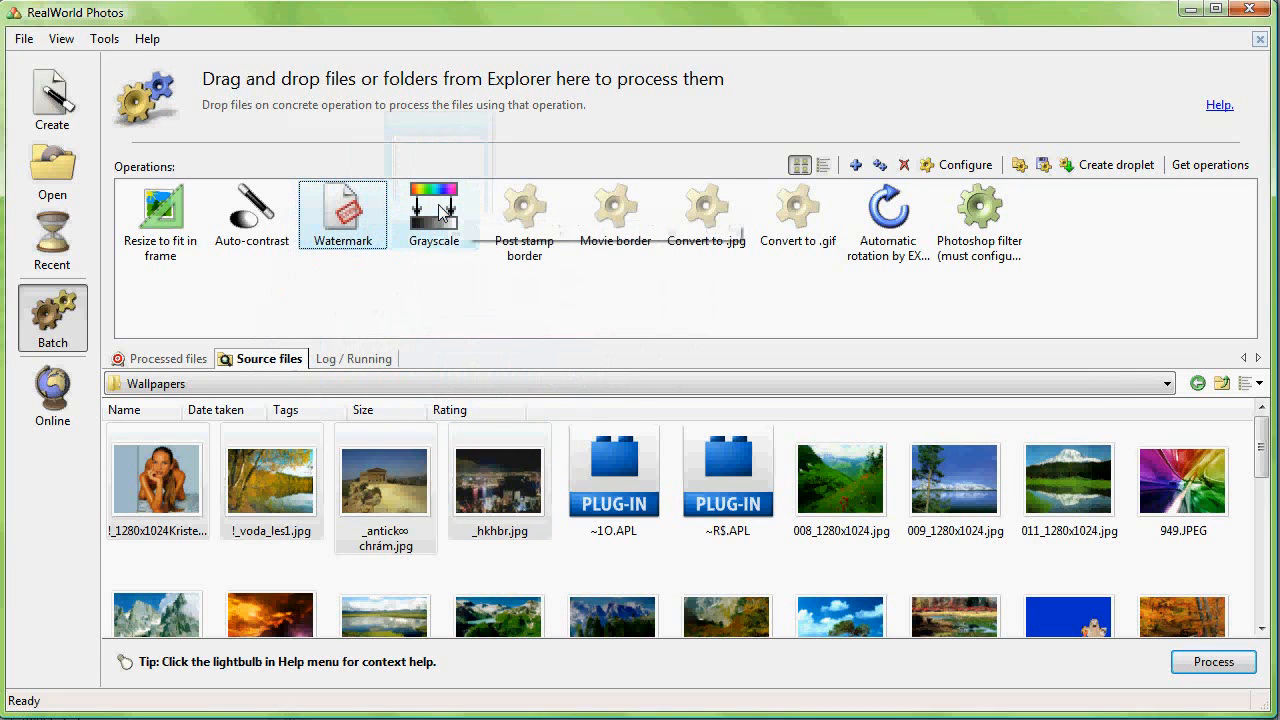
Step: Permanently delete all four grayscale results from the processed files
click(165, 358)
drag(486, 484, 138, 432)
key(Delete)
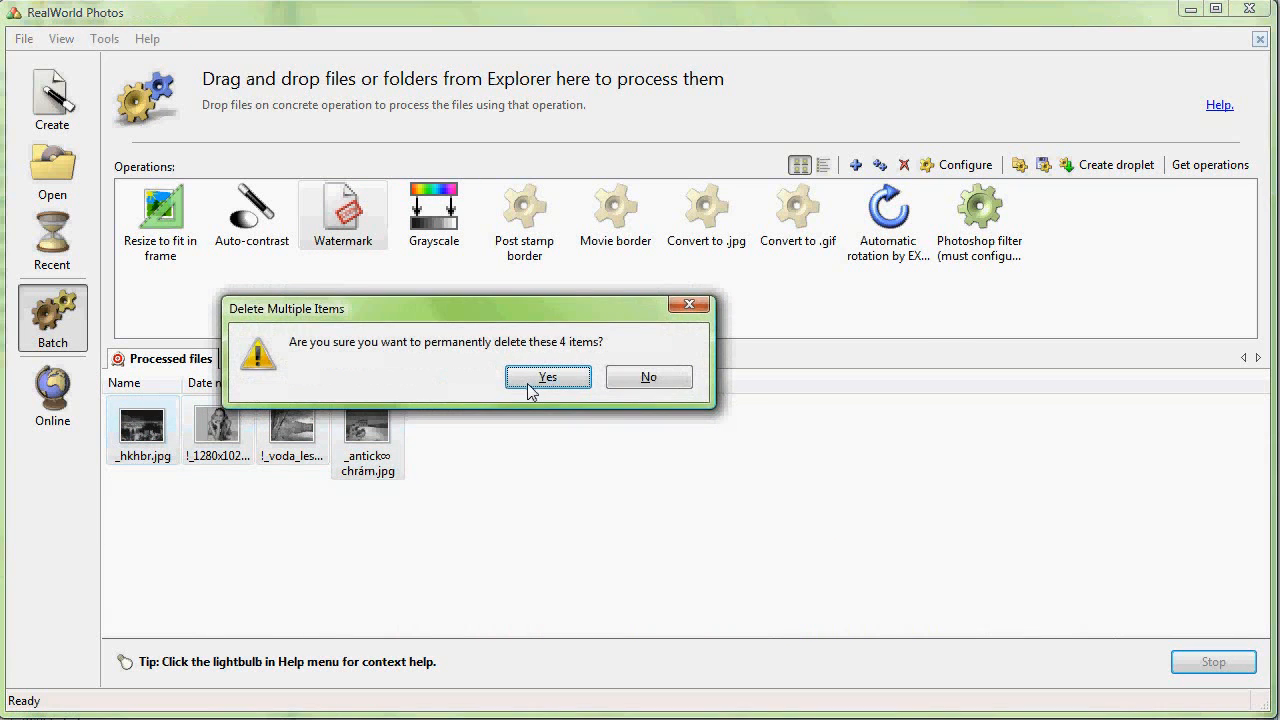
click(546, 377)
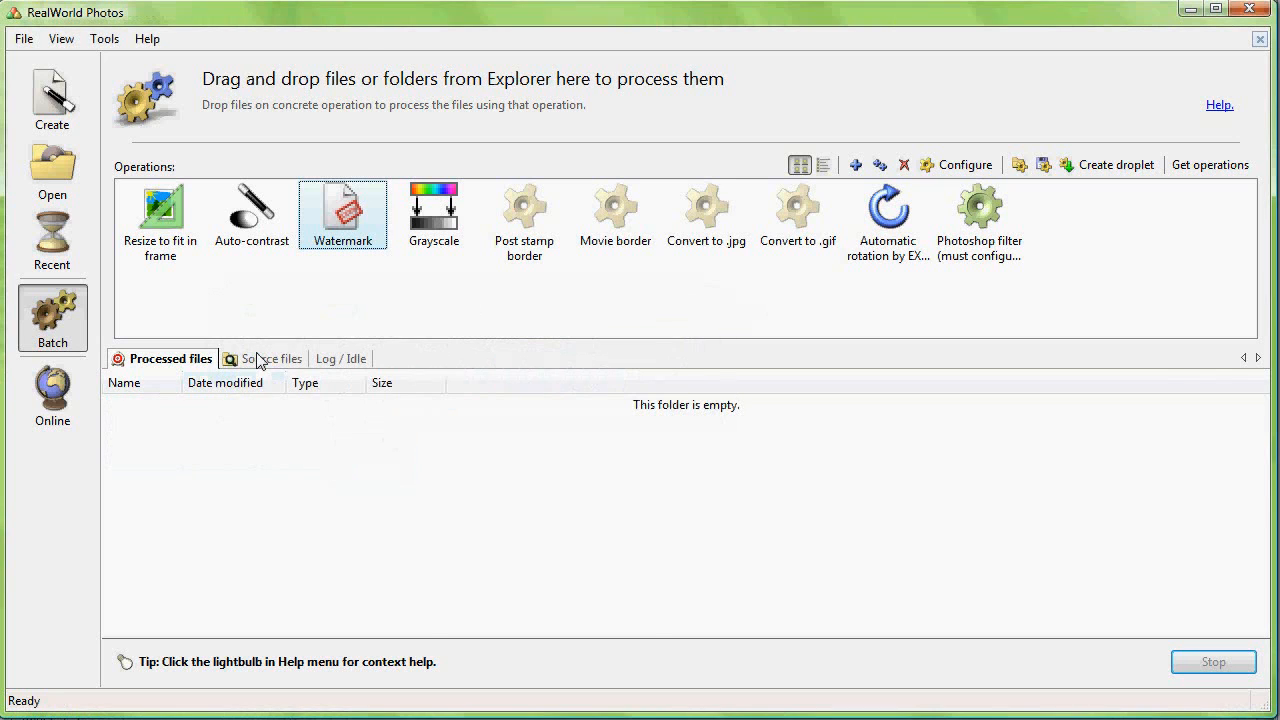
Step: Open the Watermark operation's configuration and examine its Raster Image - Watermark and Batch - Save Result steps
click(262, 358)
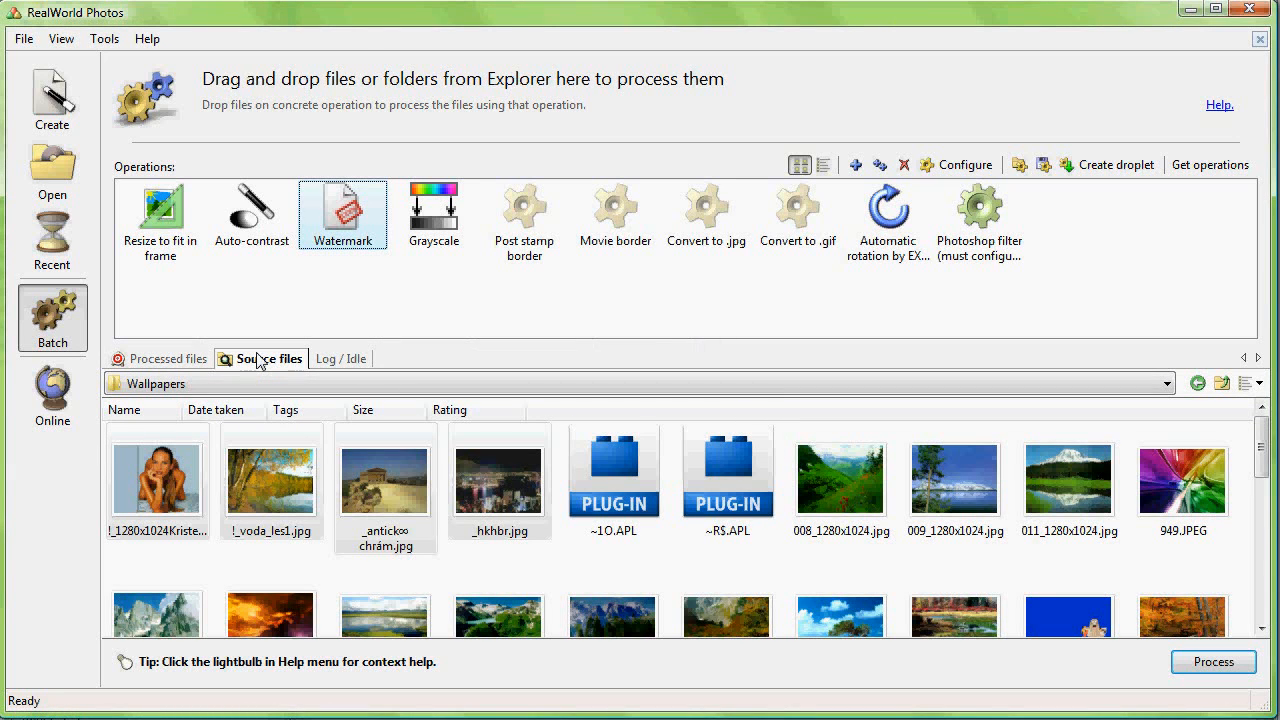
double_click(330, 222)
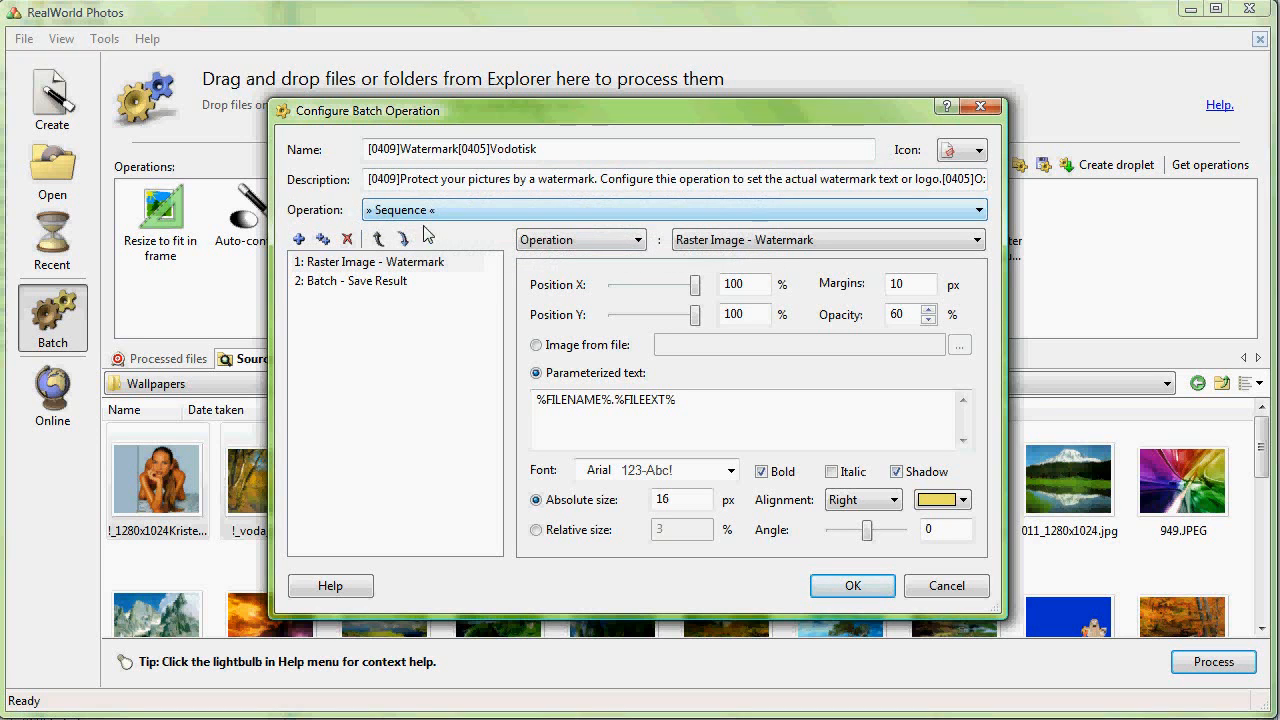
click(348, 284)
click(347, 268)
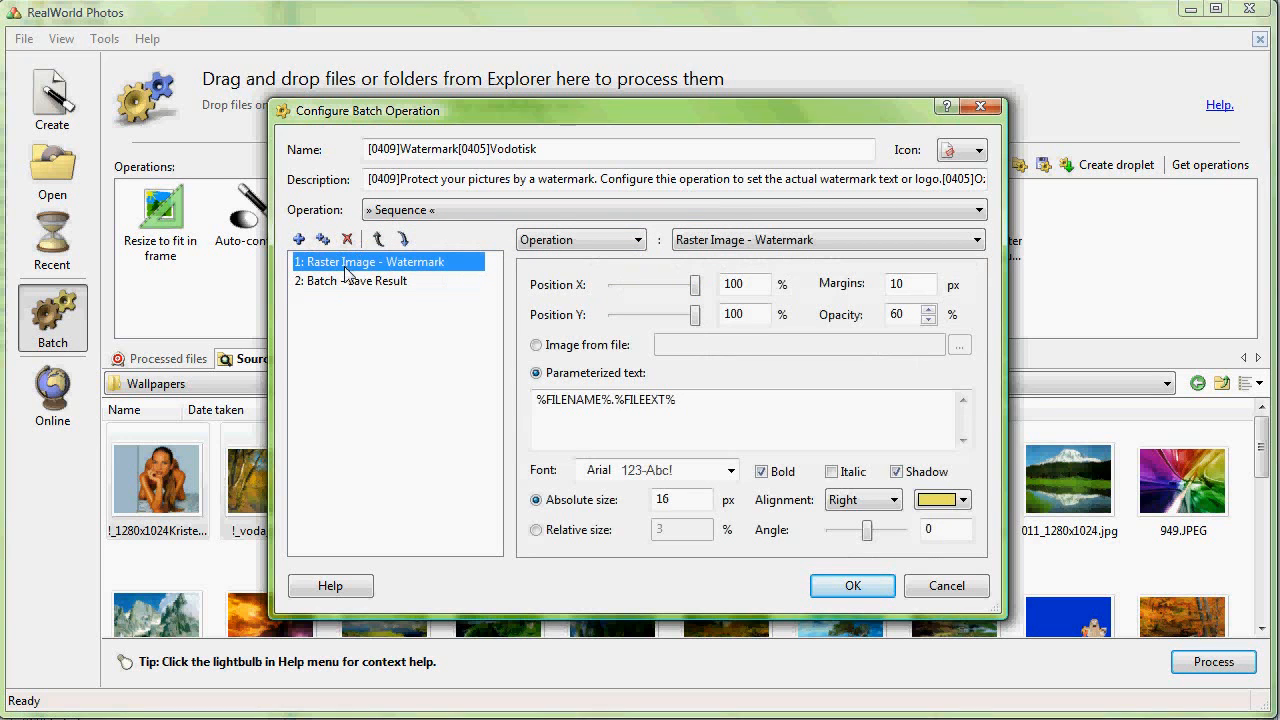
click(350, 284)
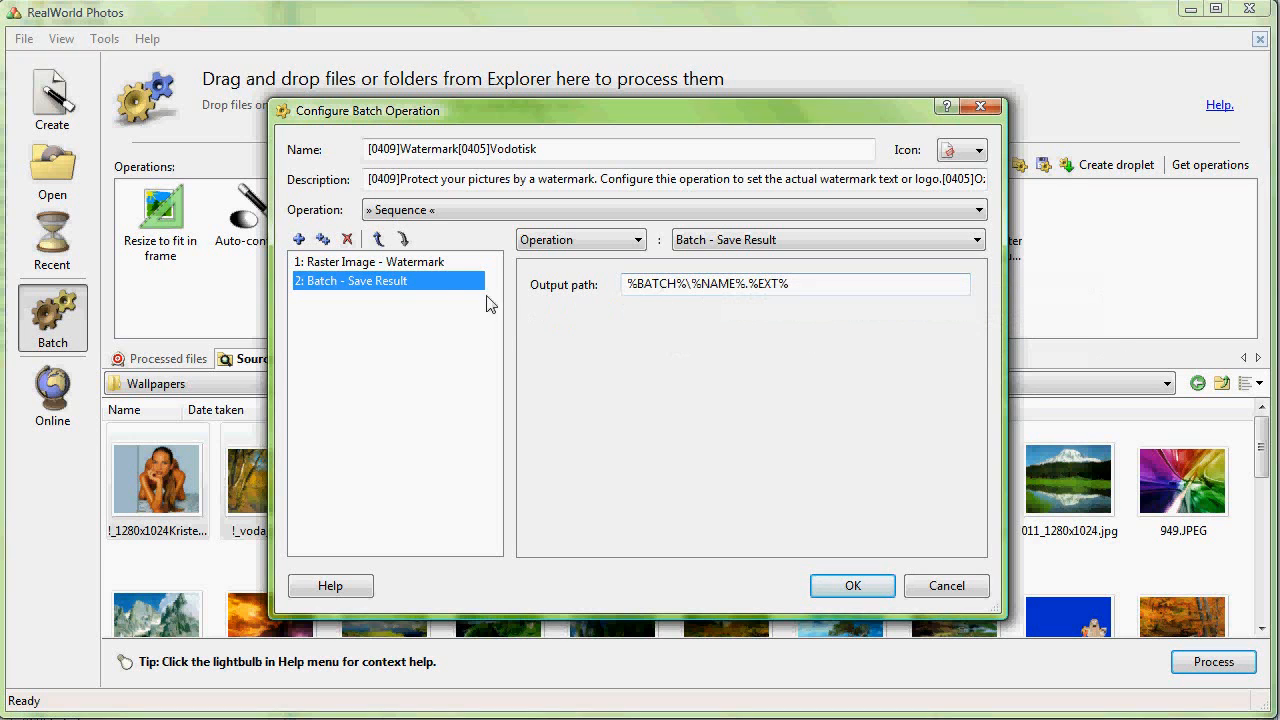
click(360, 264)
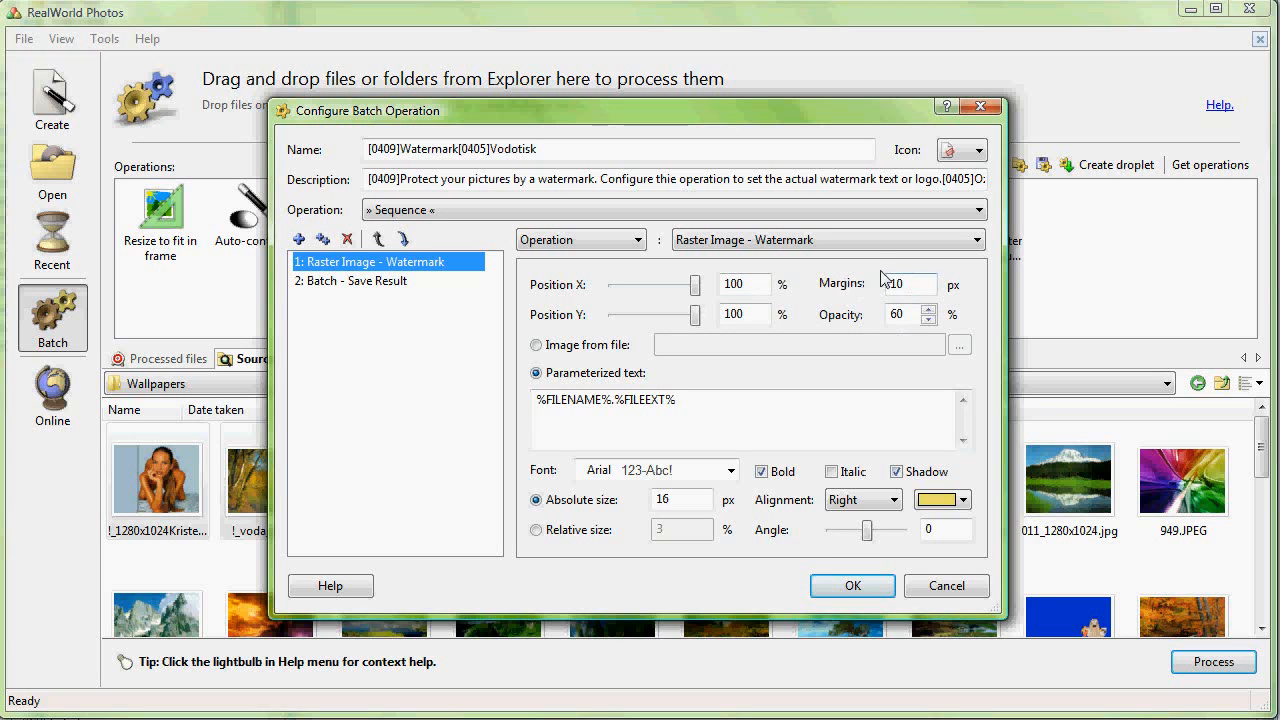
Step: Set the watermark opacity to 100% and switch the text to relative size
click(929, 311)
click(929, 311)
click(929, 311)
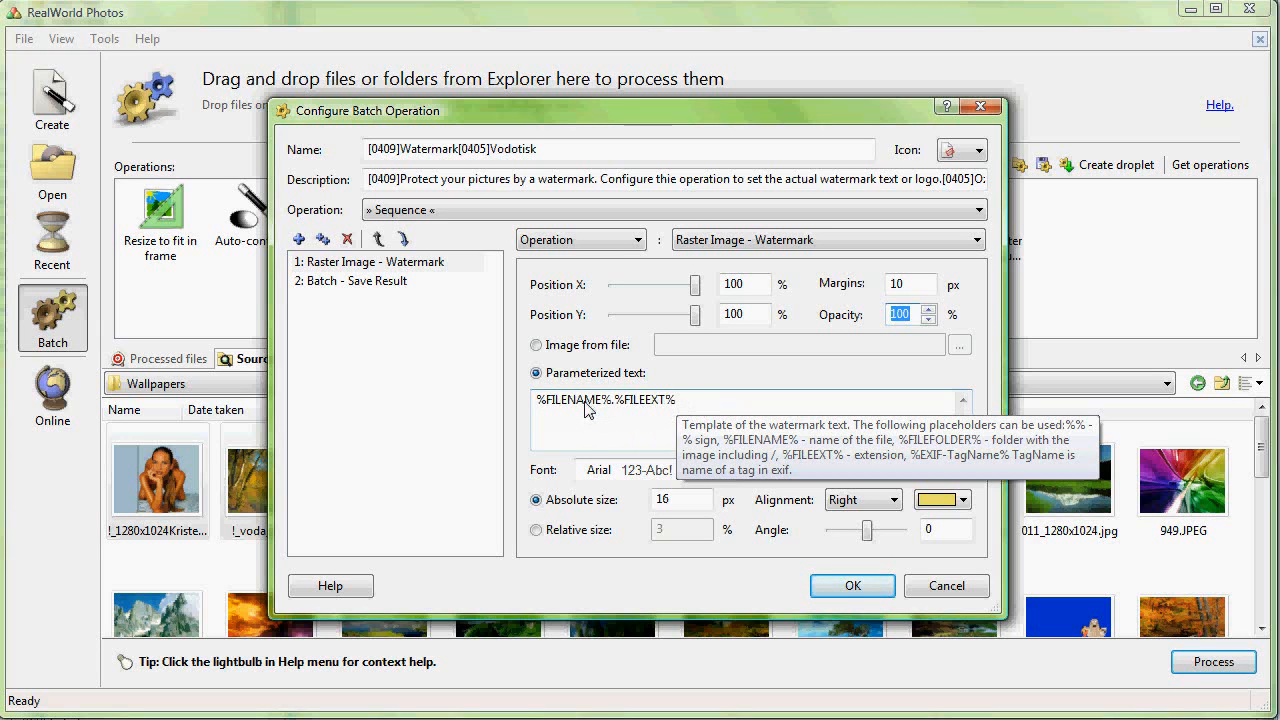
click(565, 536)
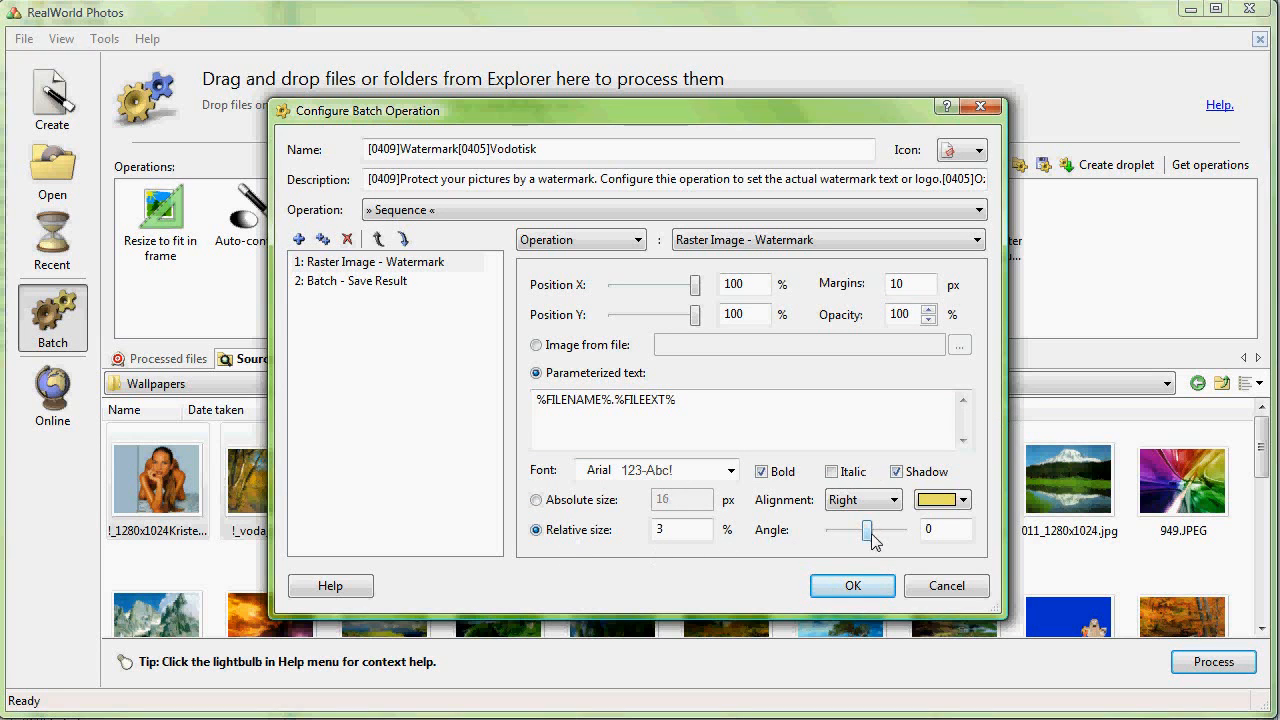
Step: Set the watermark angle to -48 and confirm the configuration
drag(866, 533, 857, 537)
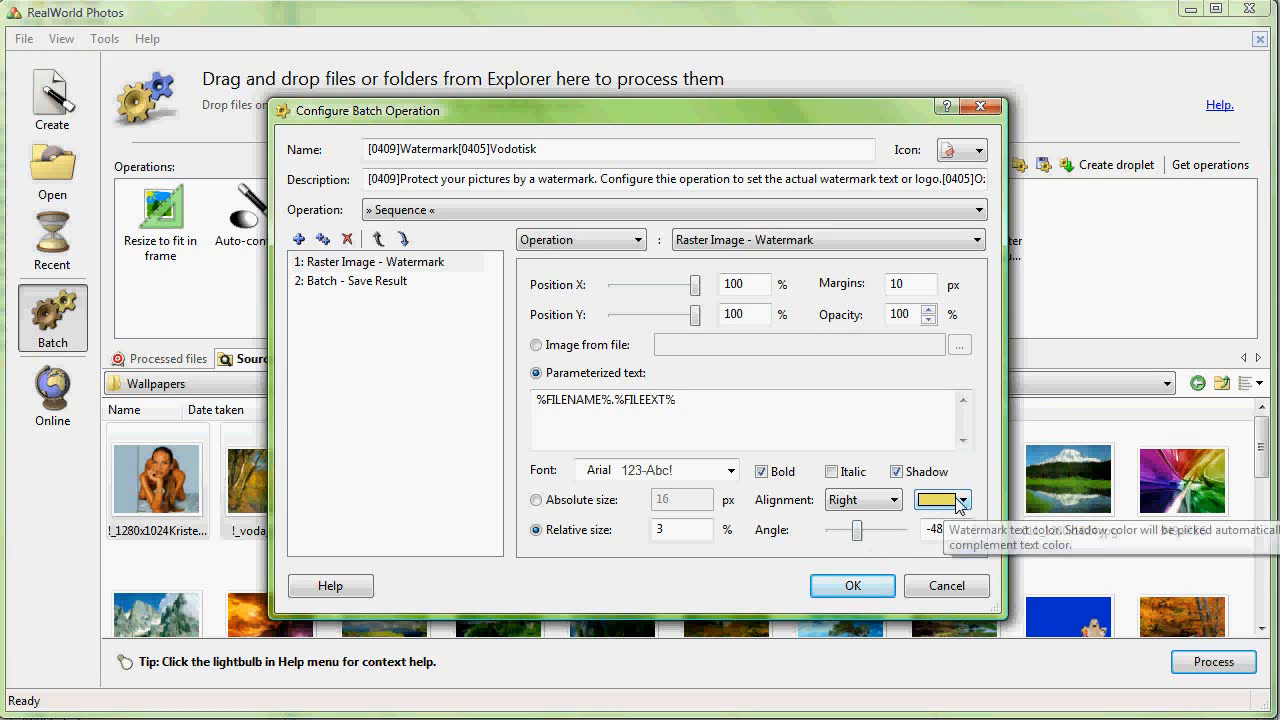
click(852, 587)
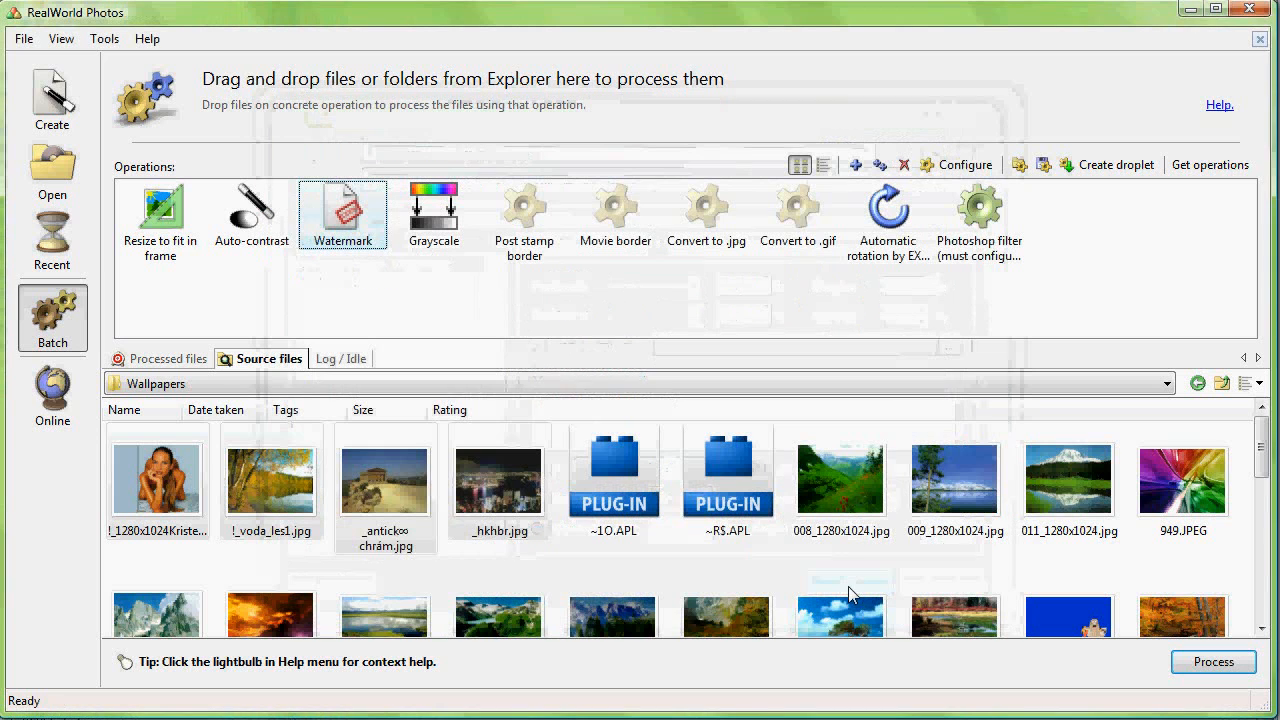
Step: Apply the Watermark operation to _antick∞ chrám.jpg and _hkhbr.jpg, then switch to the processed files
drag(466, 557, 368, 465)
drag(527, 555, 367, 222)
ctrl+click(394, 460)
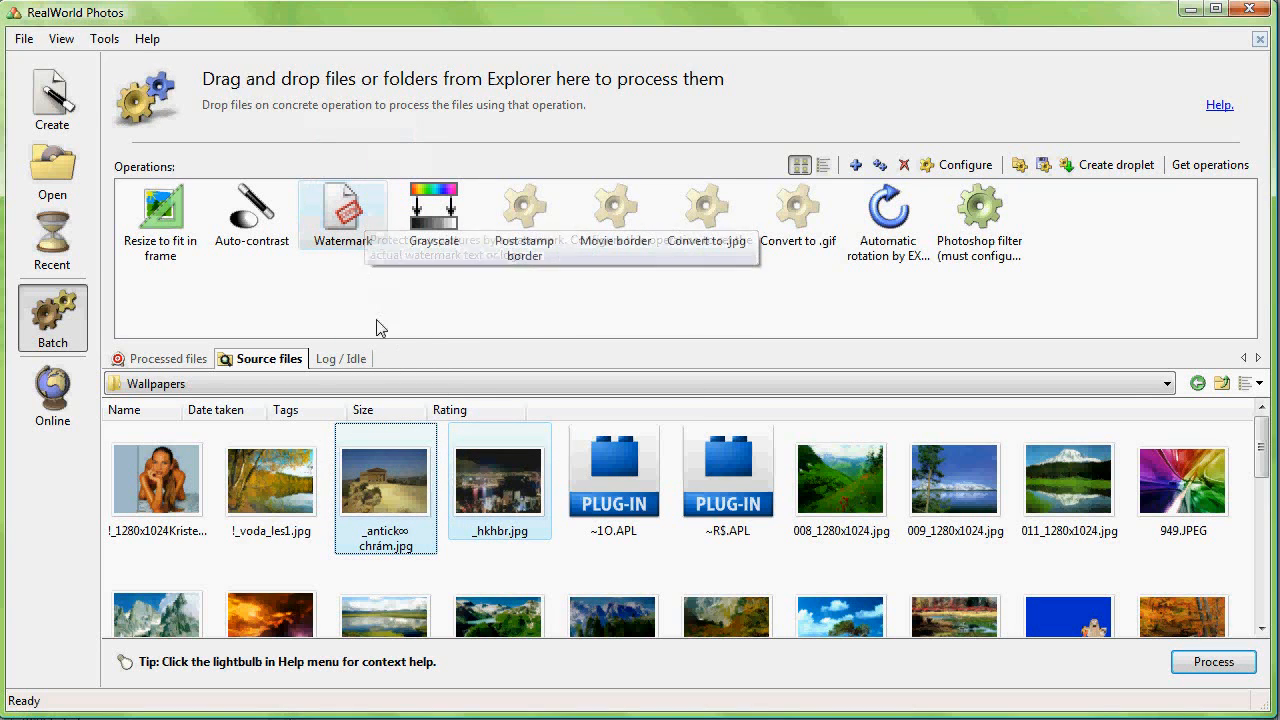
click(174, 360)
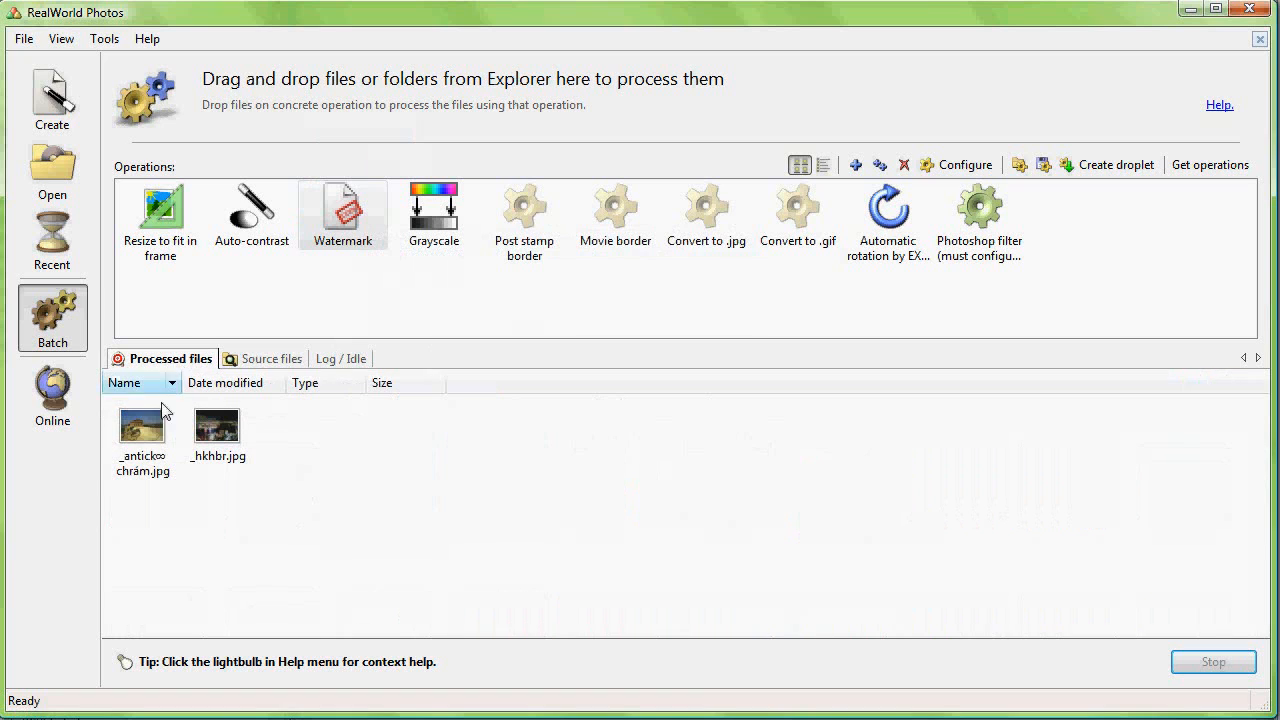
Step: Open each watermarked result in the viewer to examine the watermark text
click(152, 450)
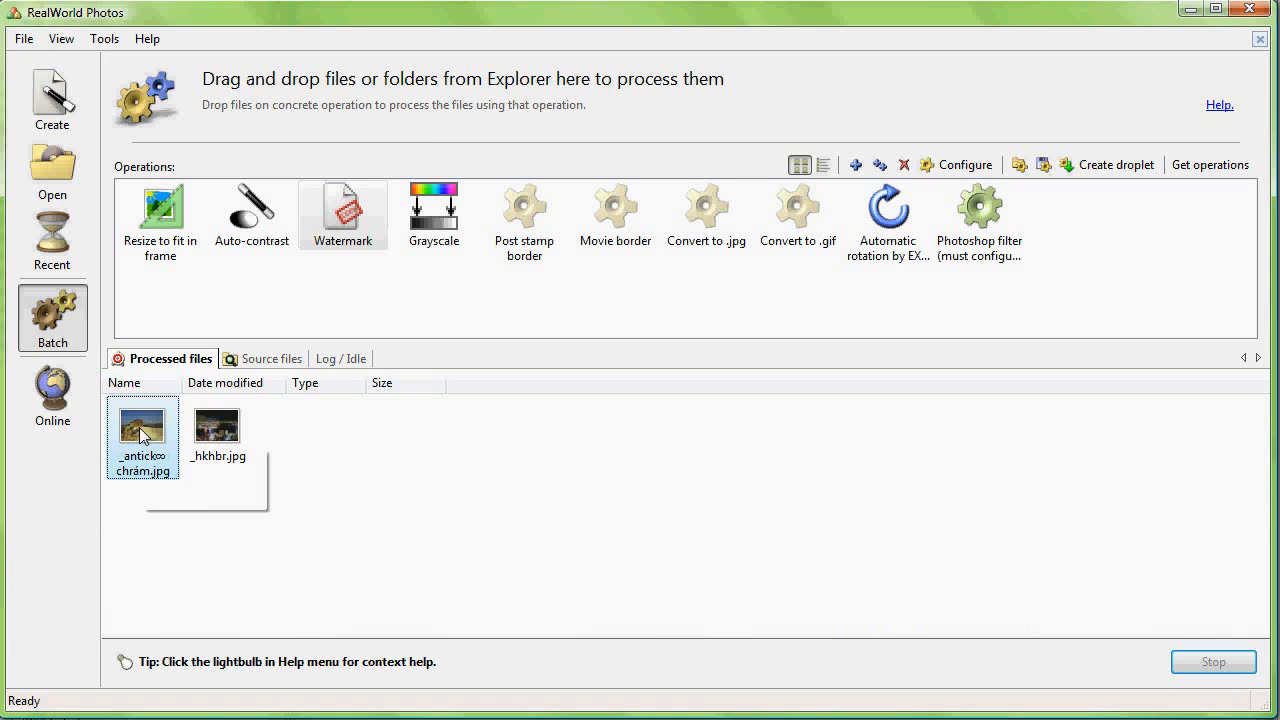
double_click(147, 440)
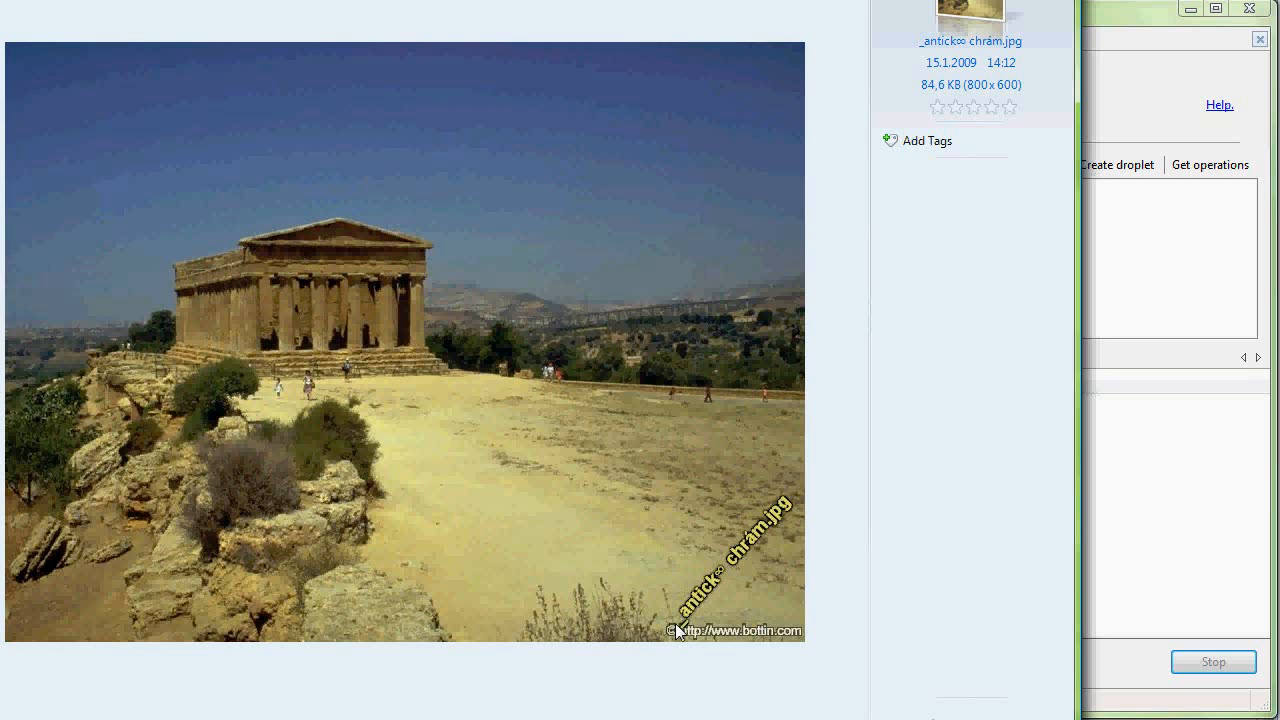
key(Escape)
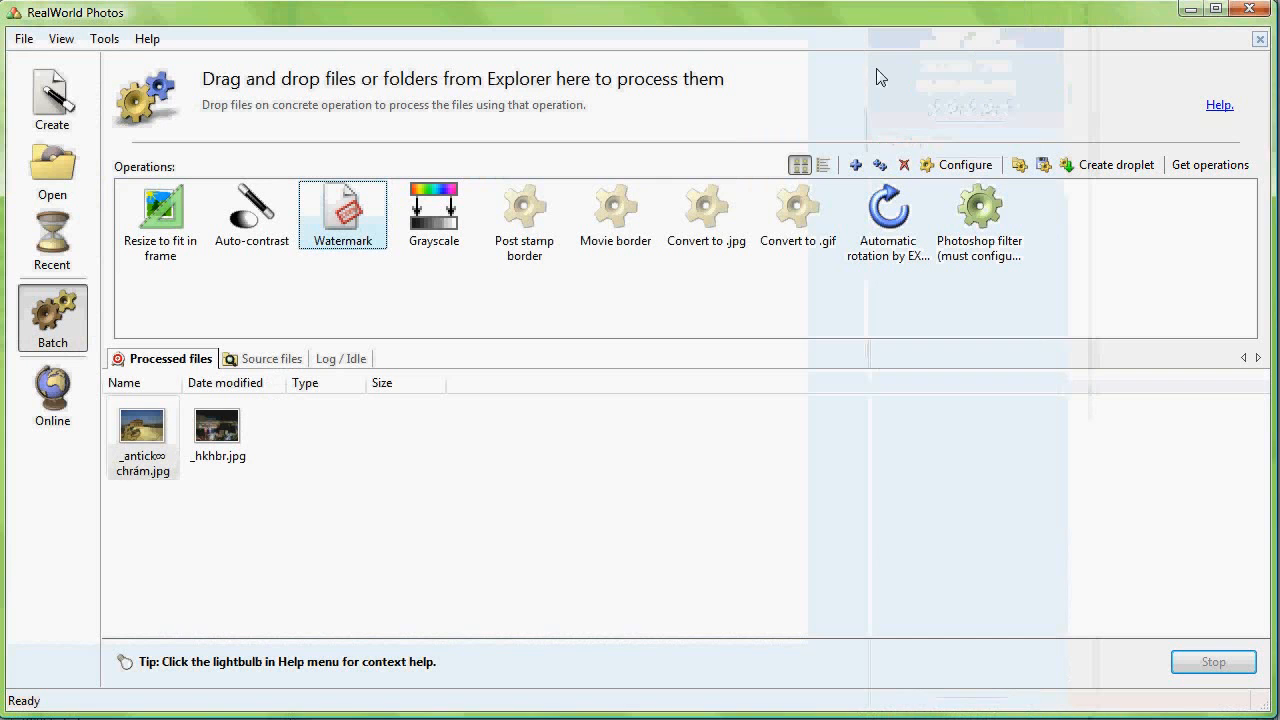
double_click(204, 430)
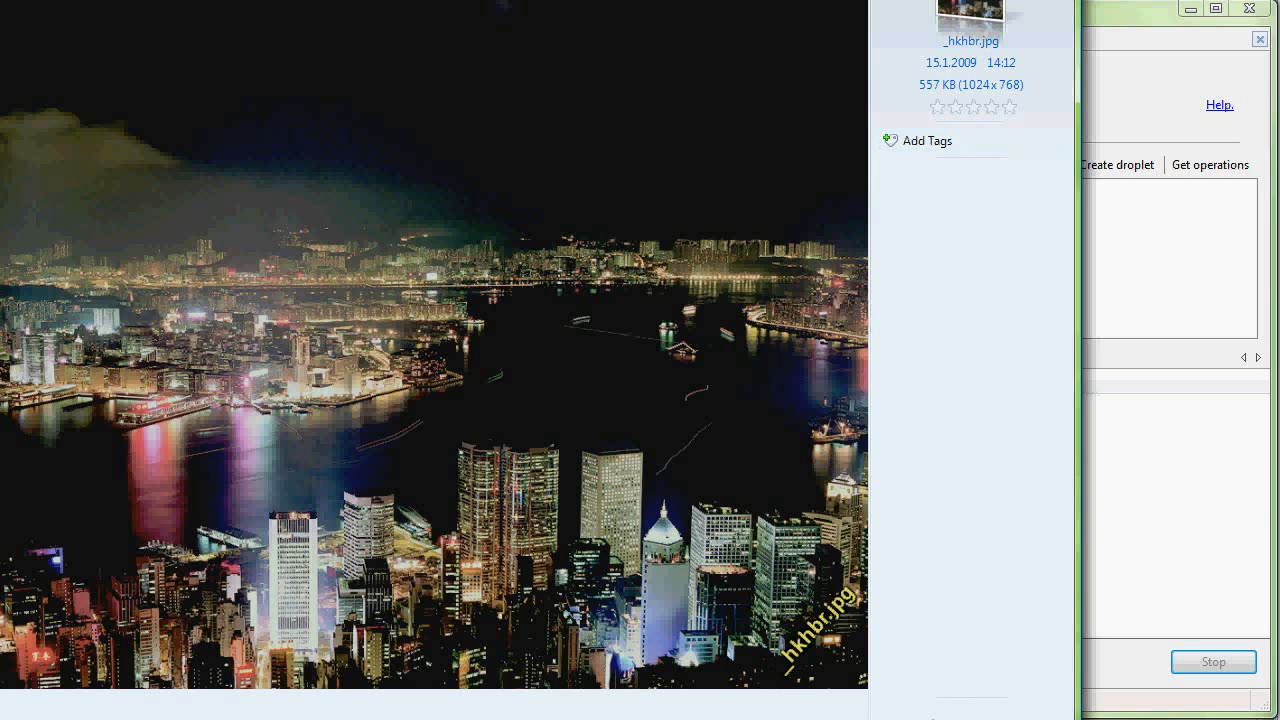
key(Escape)
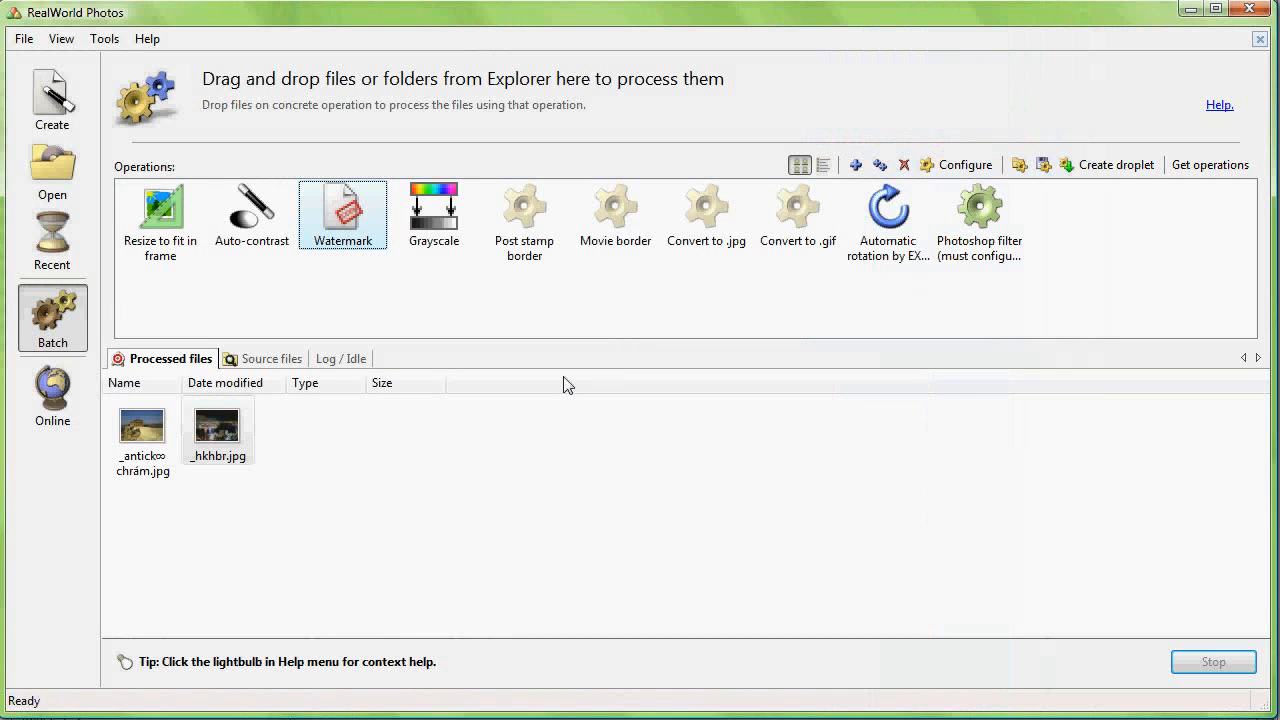
Step: Permanently delete both watermarked results from the processed files
drag(355, 486, 86, 423)
key(Delete)
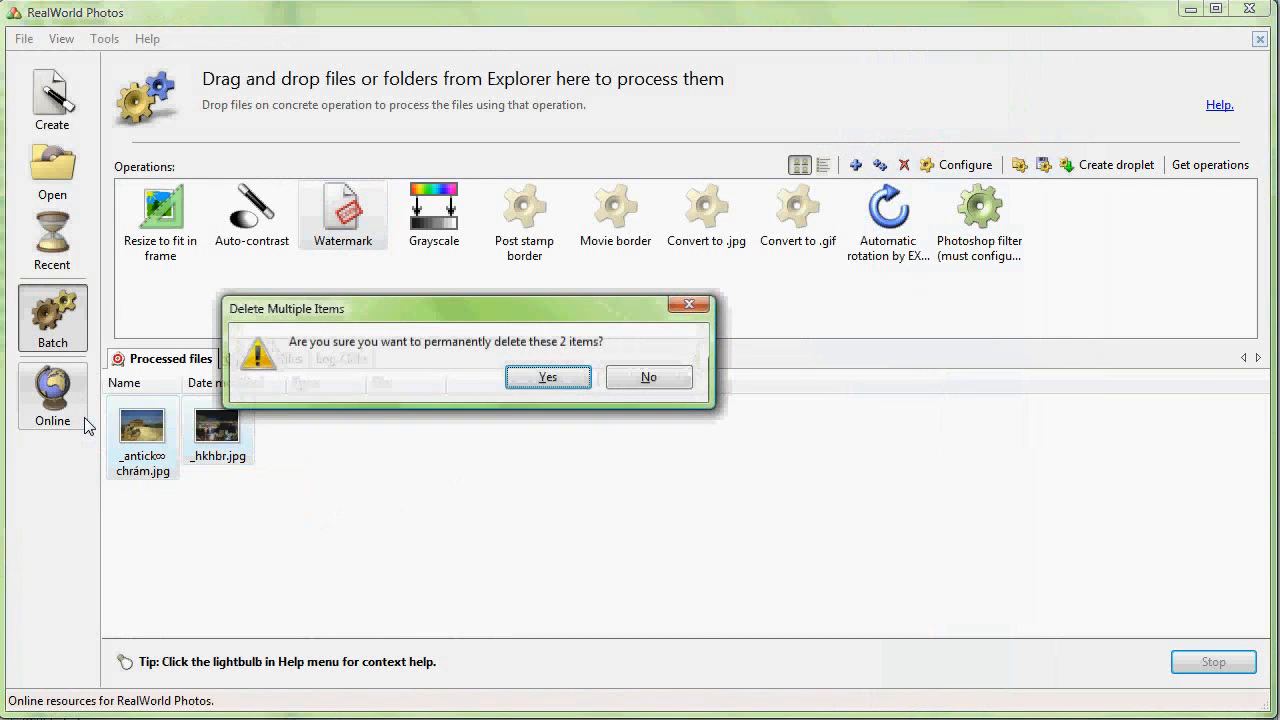
click(546, 377)
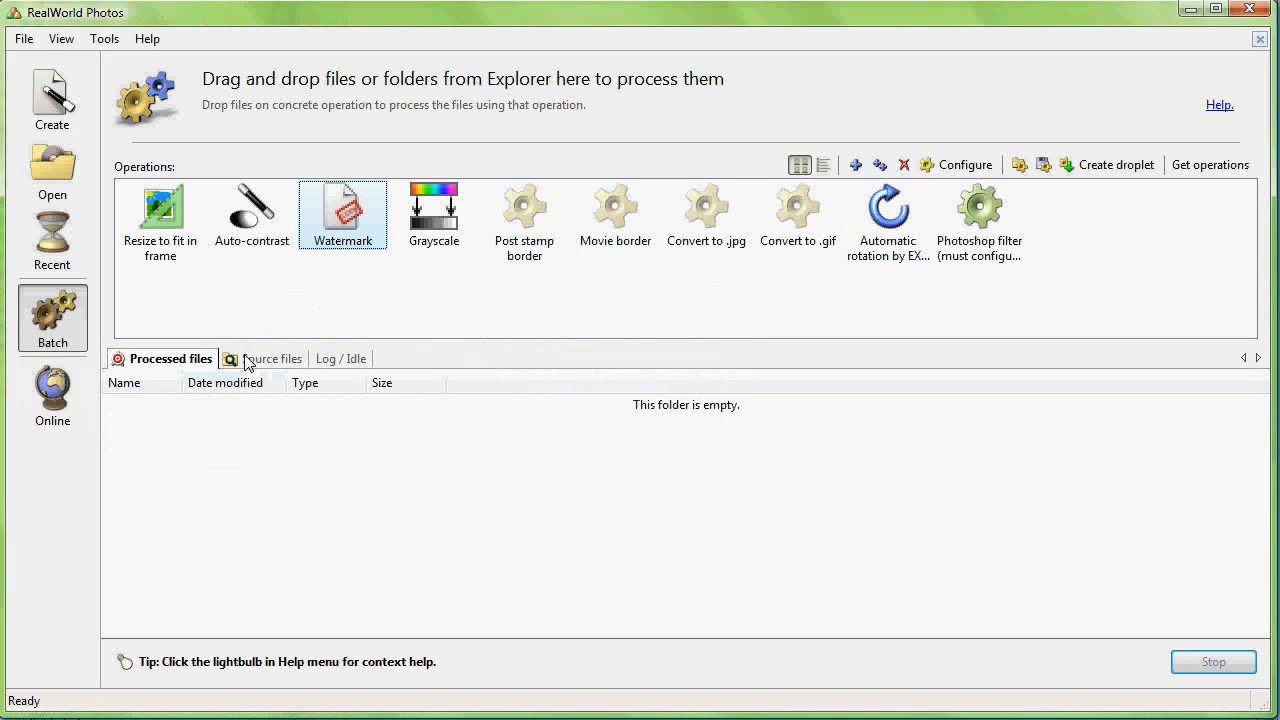
Step: In the Watermark configuration, switch to an image watermark and pick roof-tile.png from the tagged library
double_click(341, 213)
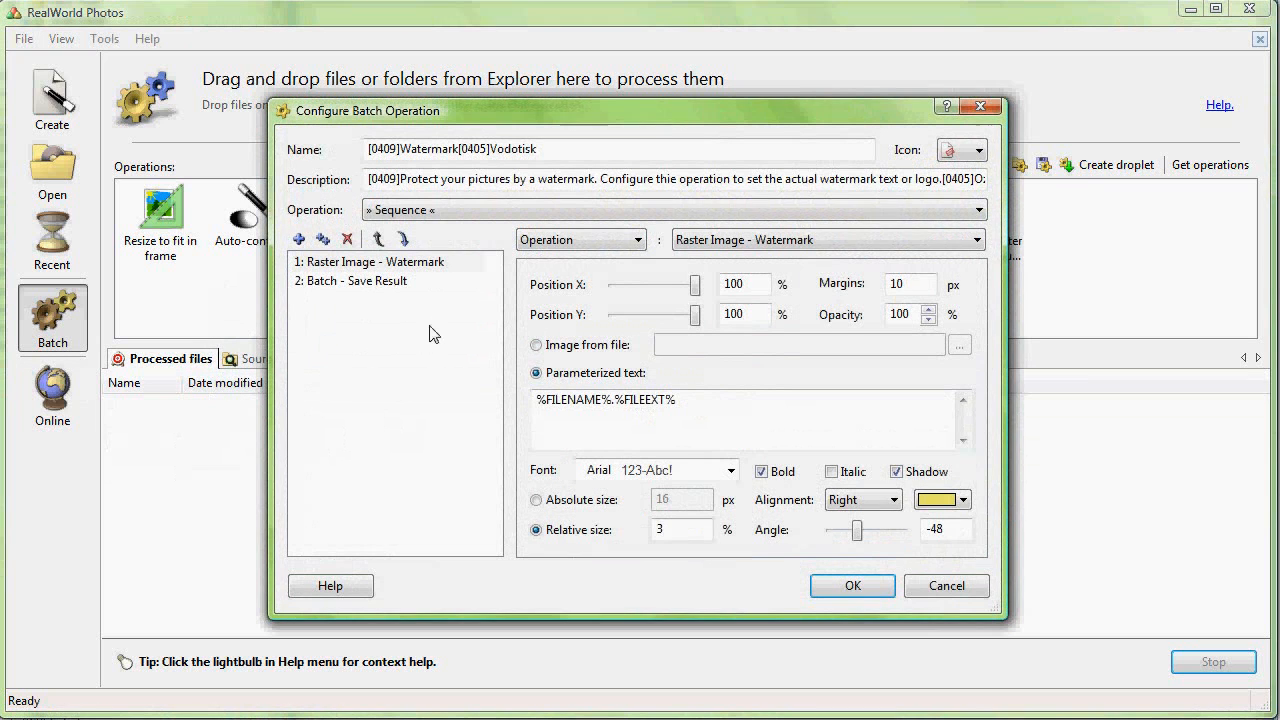
click(558, 345)
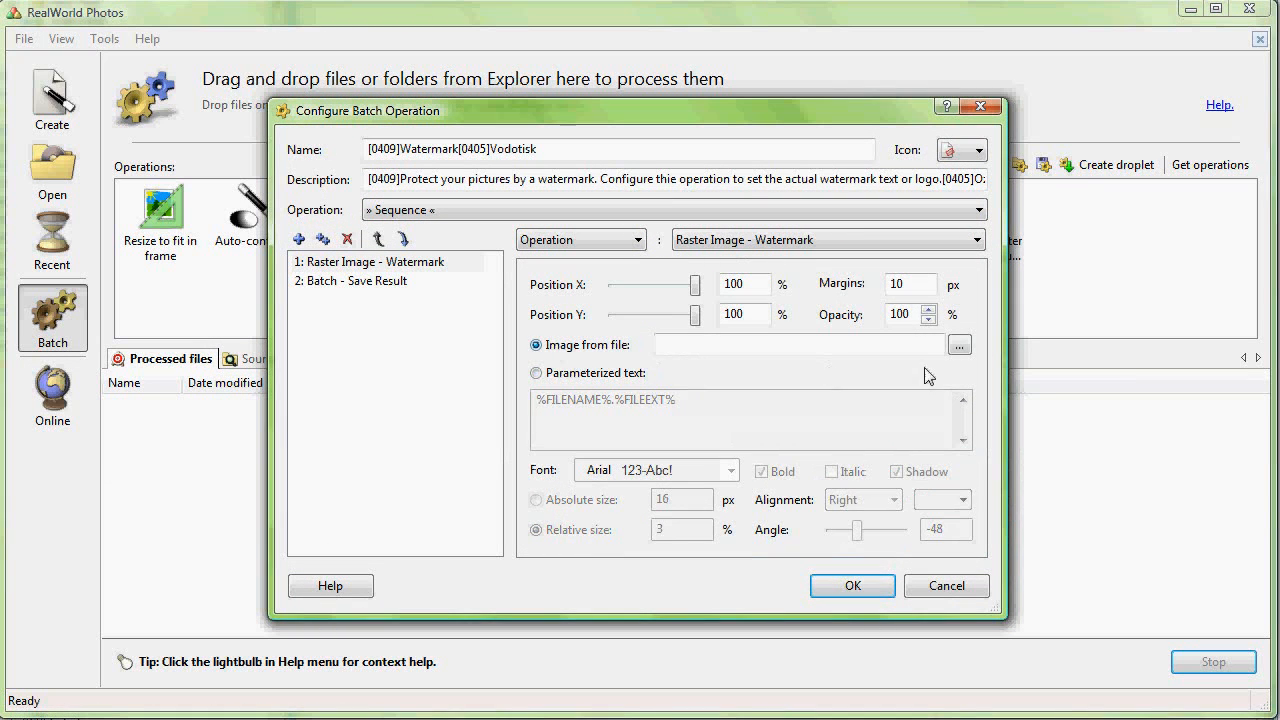
click(960, 346)
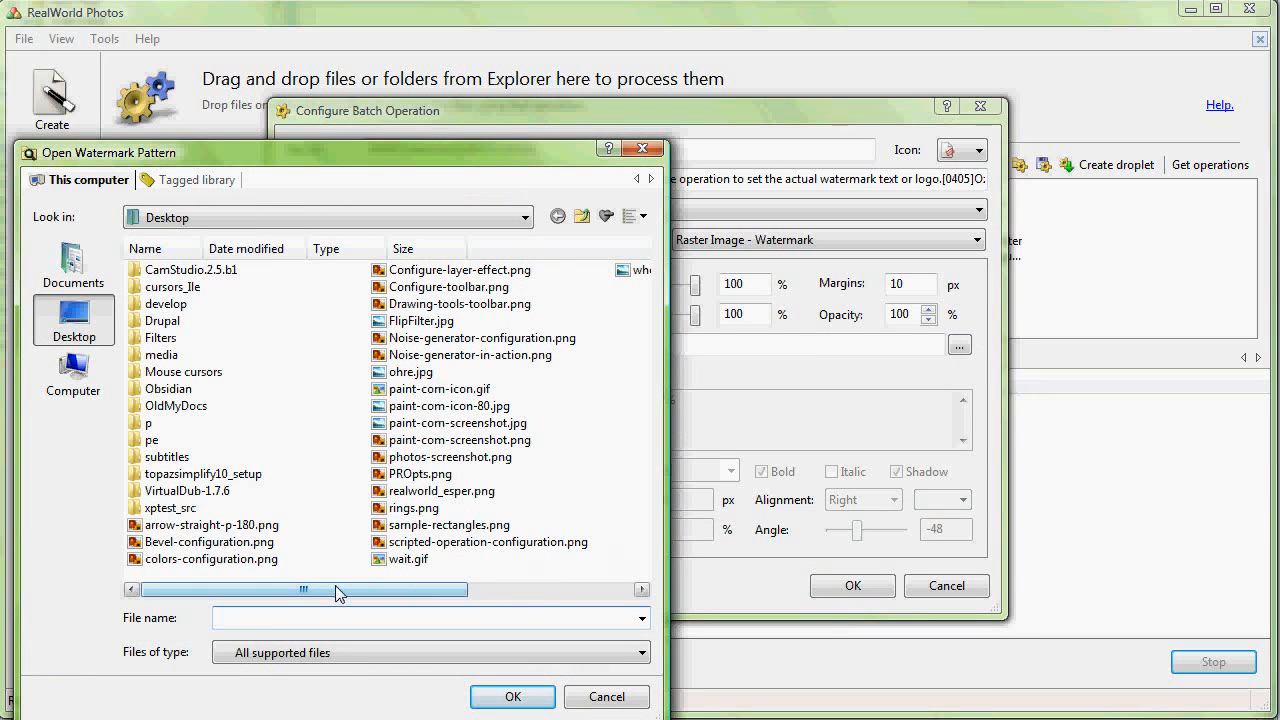
click(168, 185)
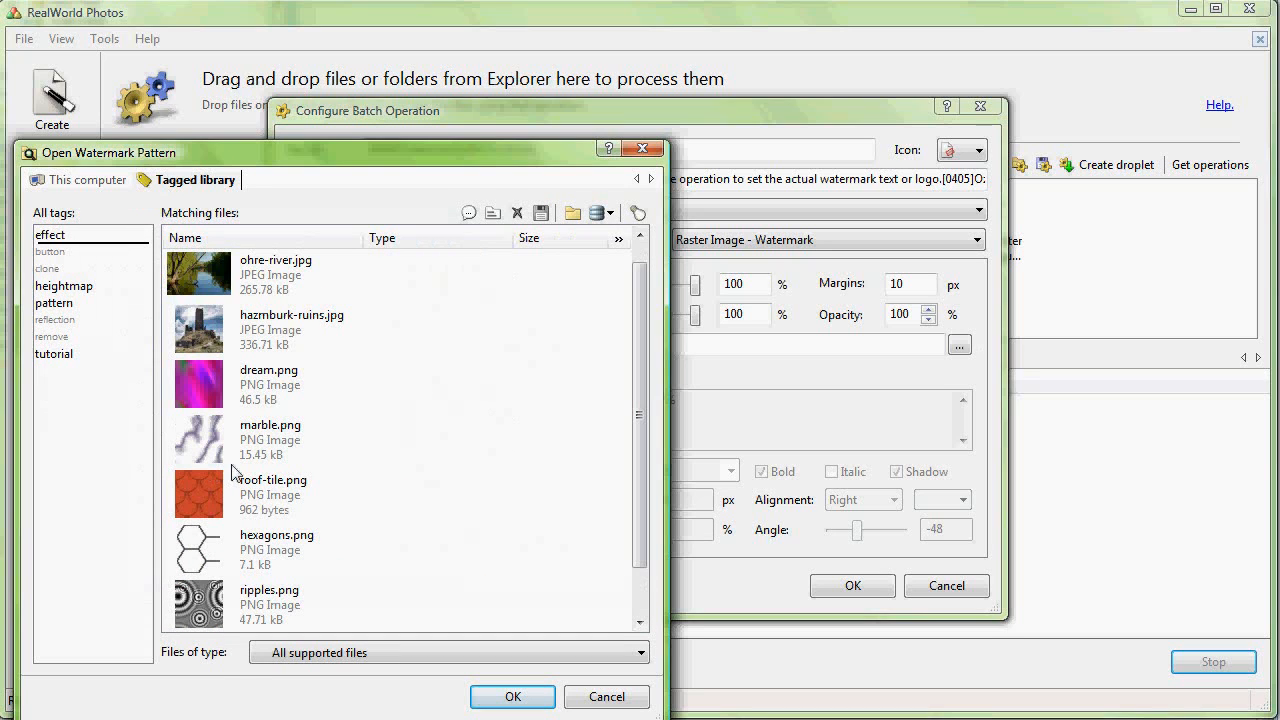
mouse_move(198, 396)
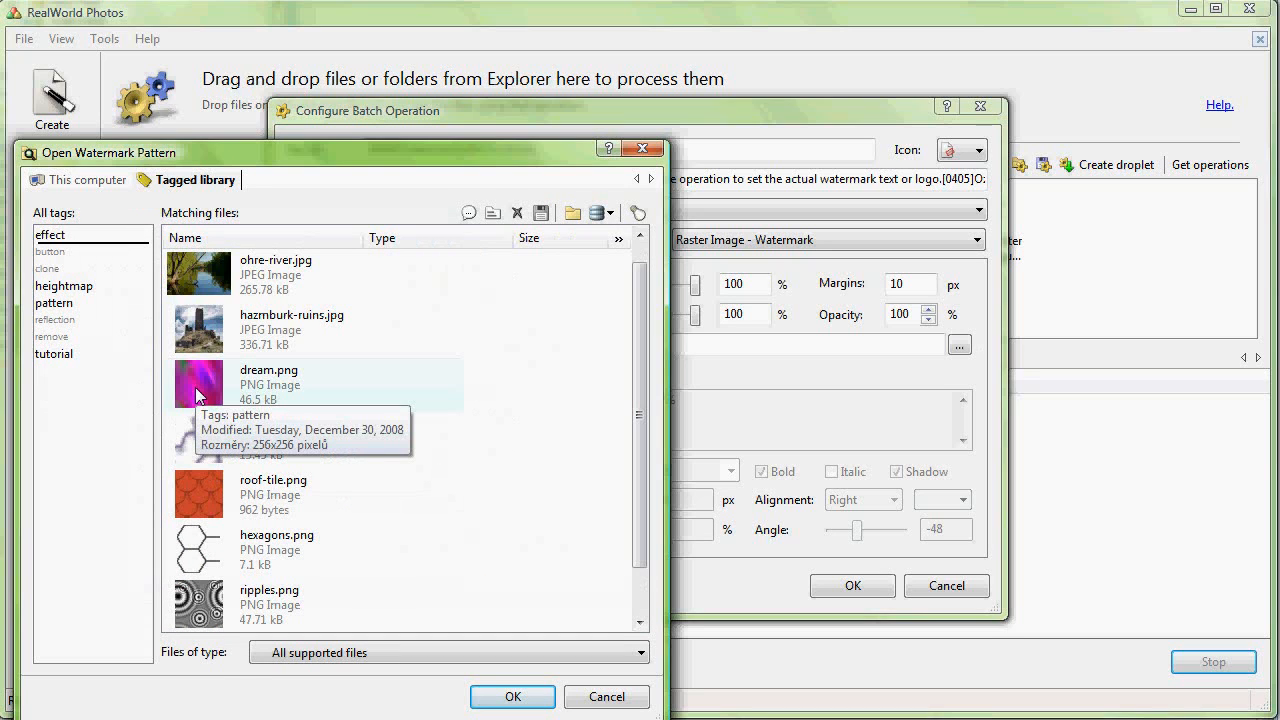
click(320, 494)
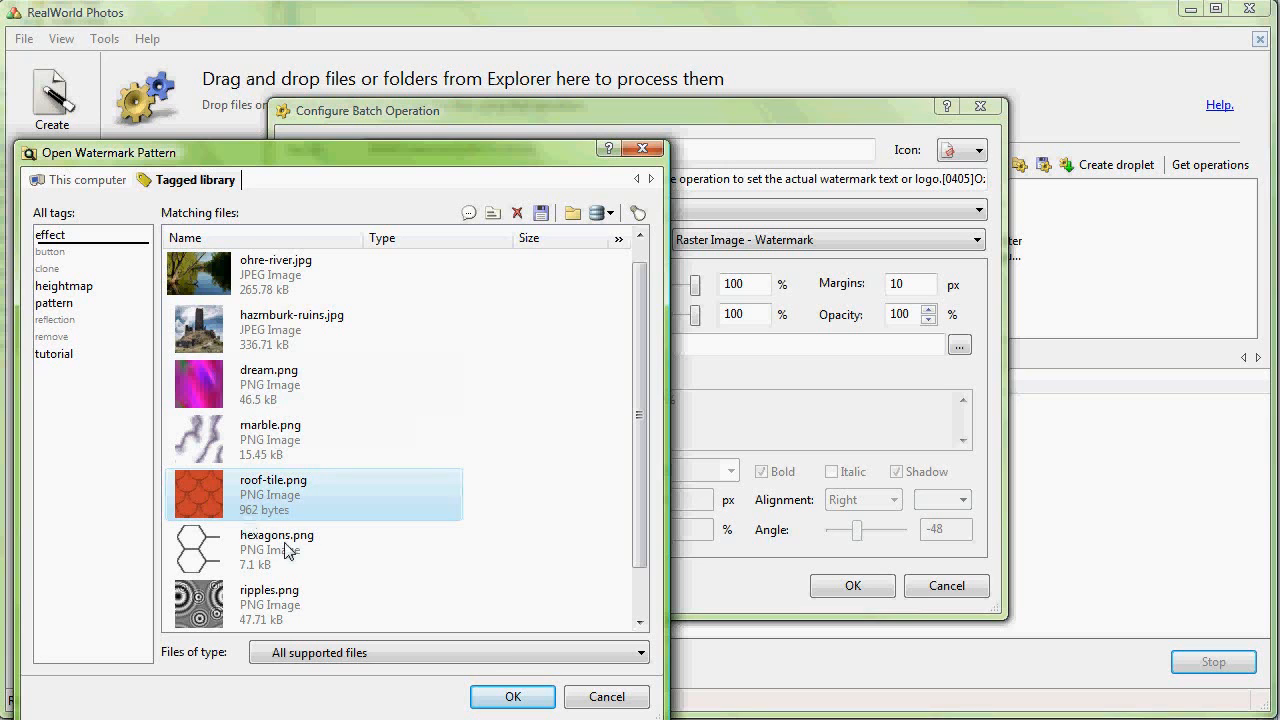
click(512, 697)
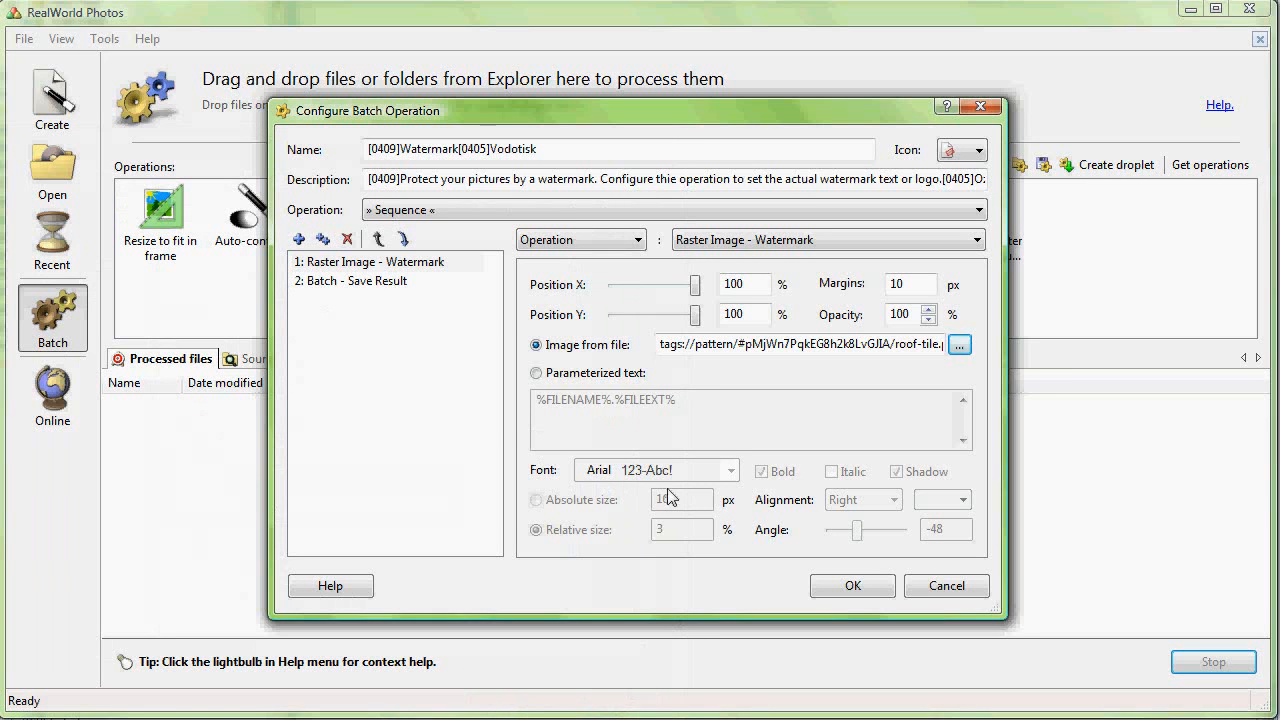
Step: Set the watermark opacity to 50% and confirm the configuration
click(929, 320)
click(929, 320)
click(929, 320)
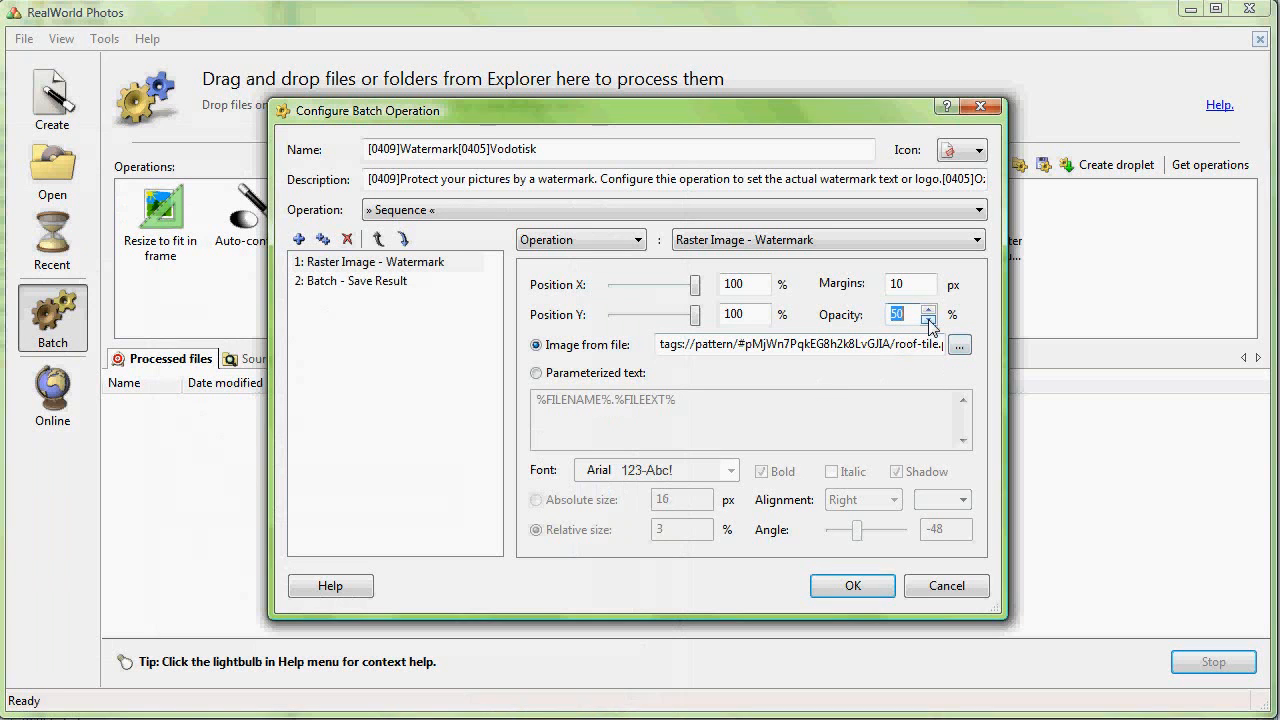
click(831, 587)
Step: Process 008_1280x1024.jpg and 009_1280x1024.jpg with the Watermark operation and show the processed files
click(247, 359)
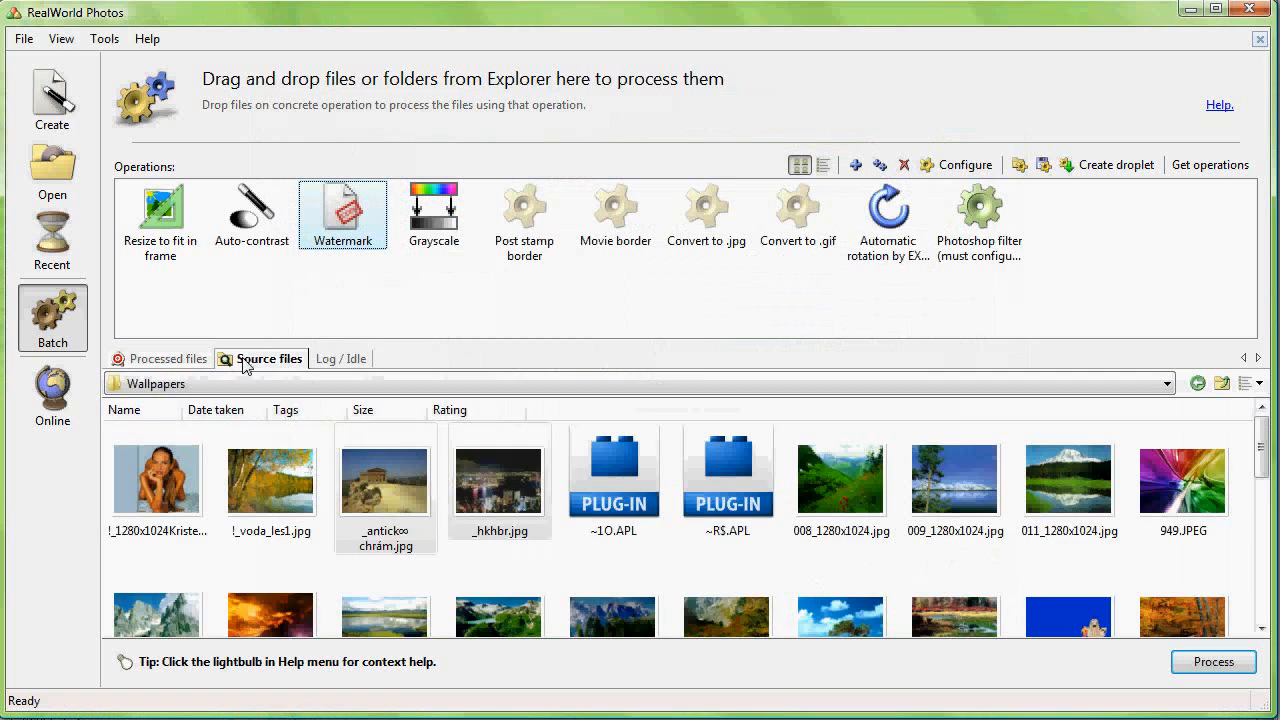
drag(993, 577, 795, 430)
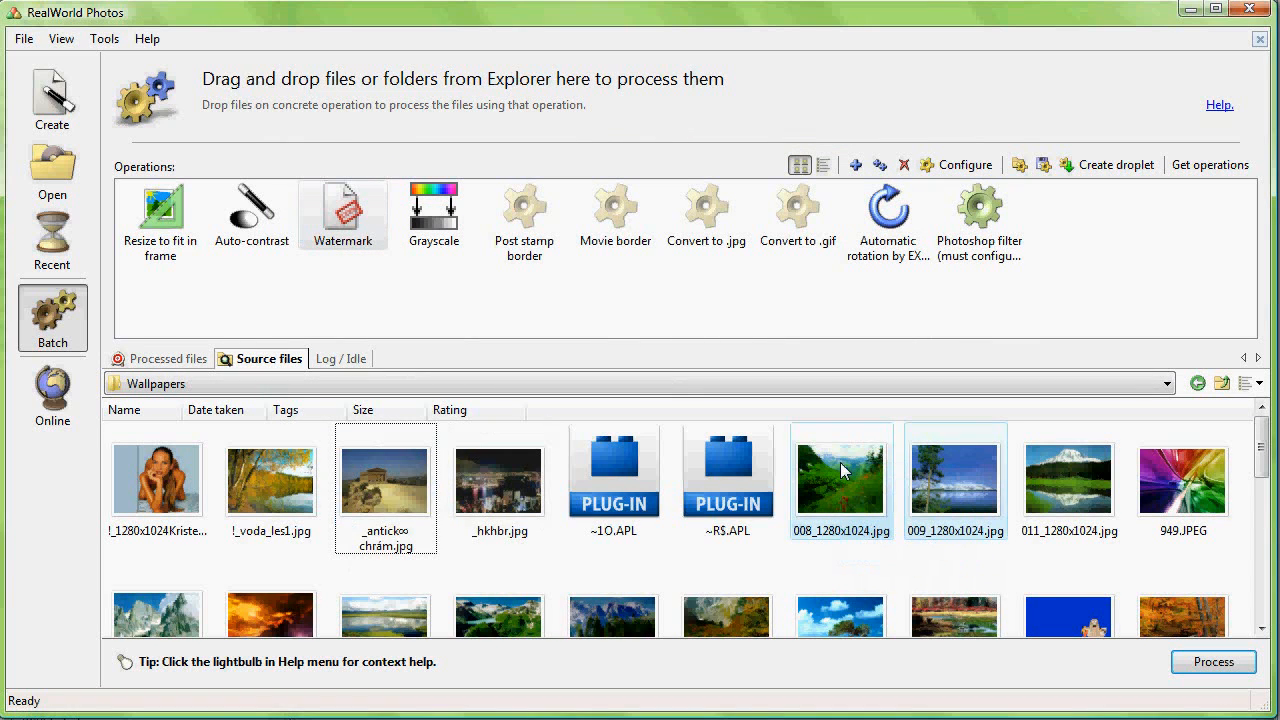
click(1218, 664)
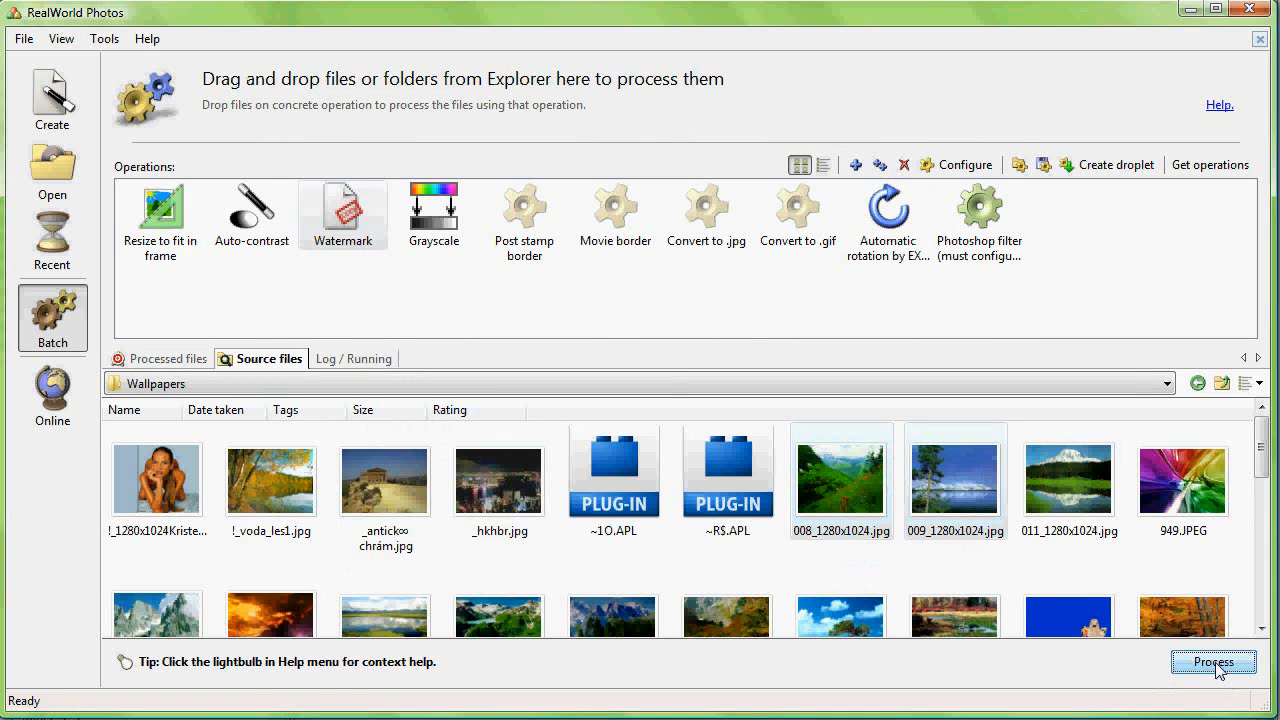
click(170, 362)
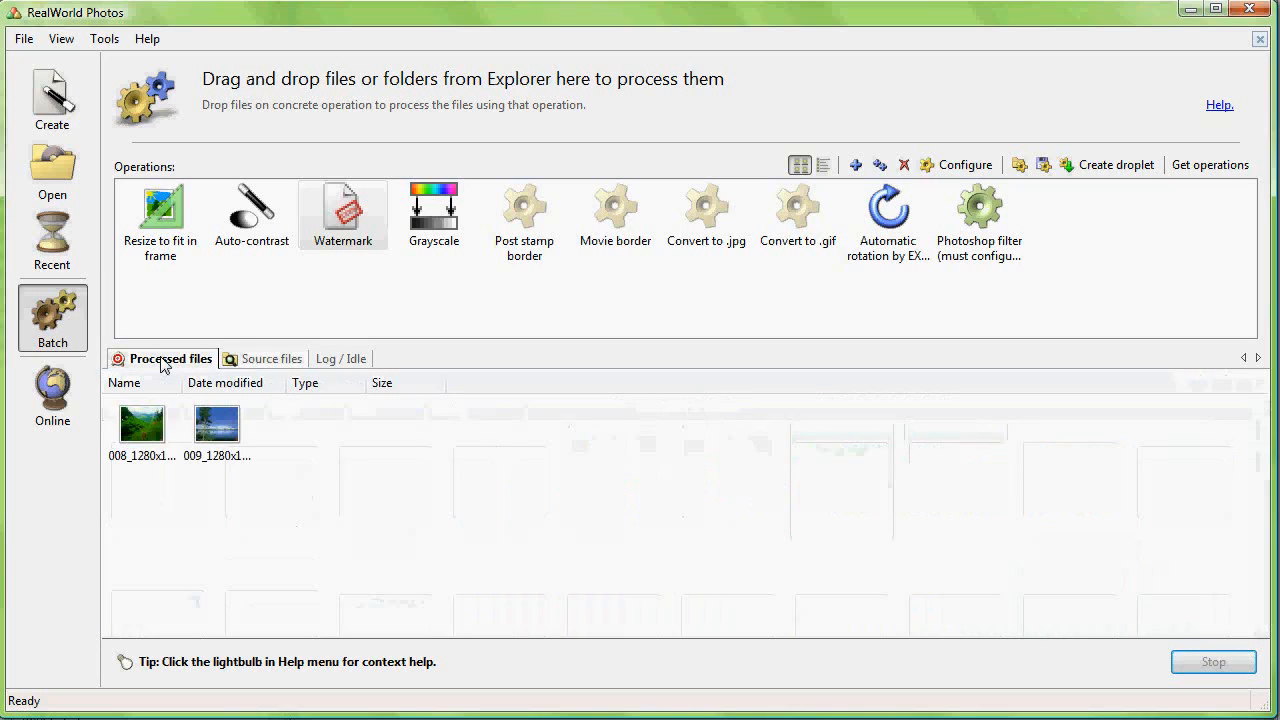
Step: Open each new result in the viewer to examine the image watermark
double_click(141, 428)
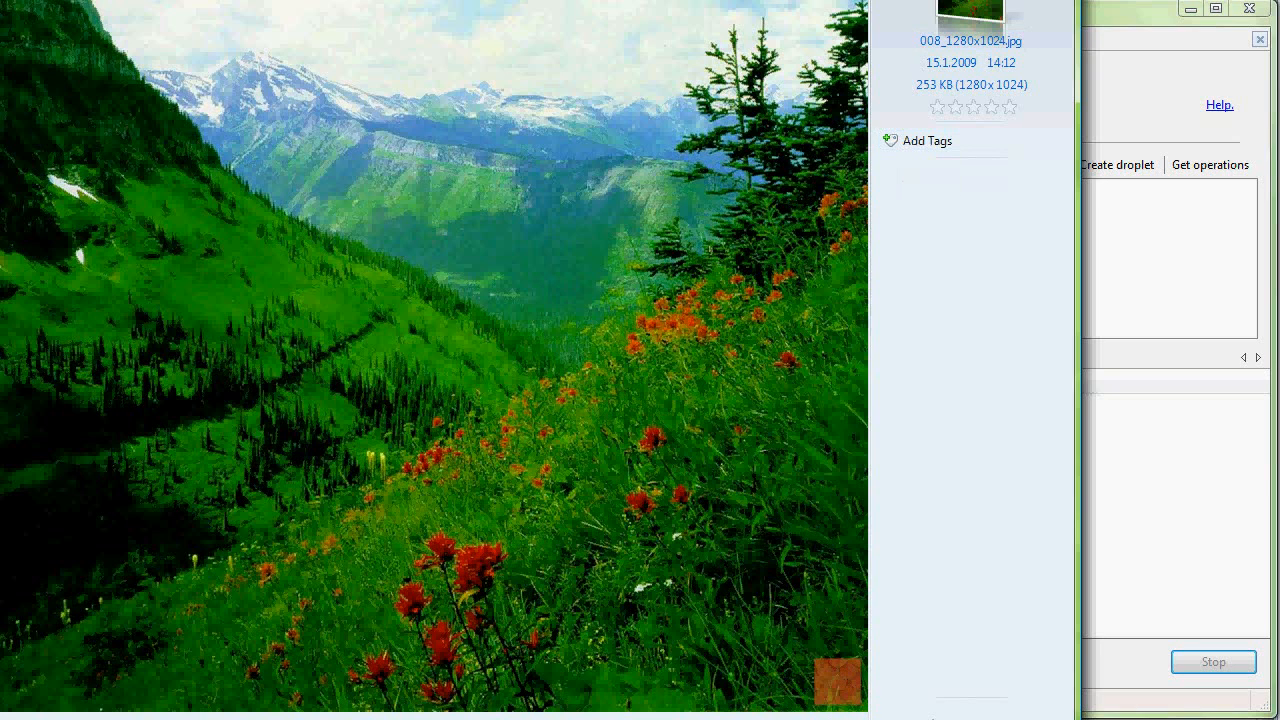
key(Escape)
double_click(214, 428)
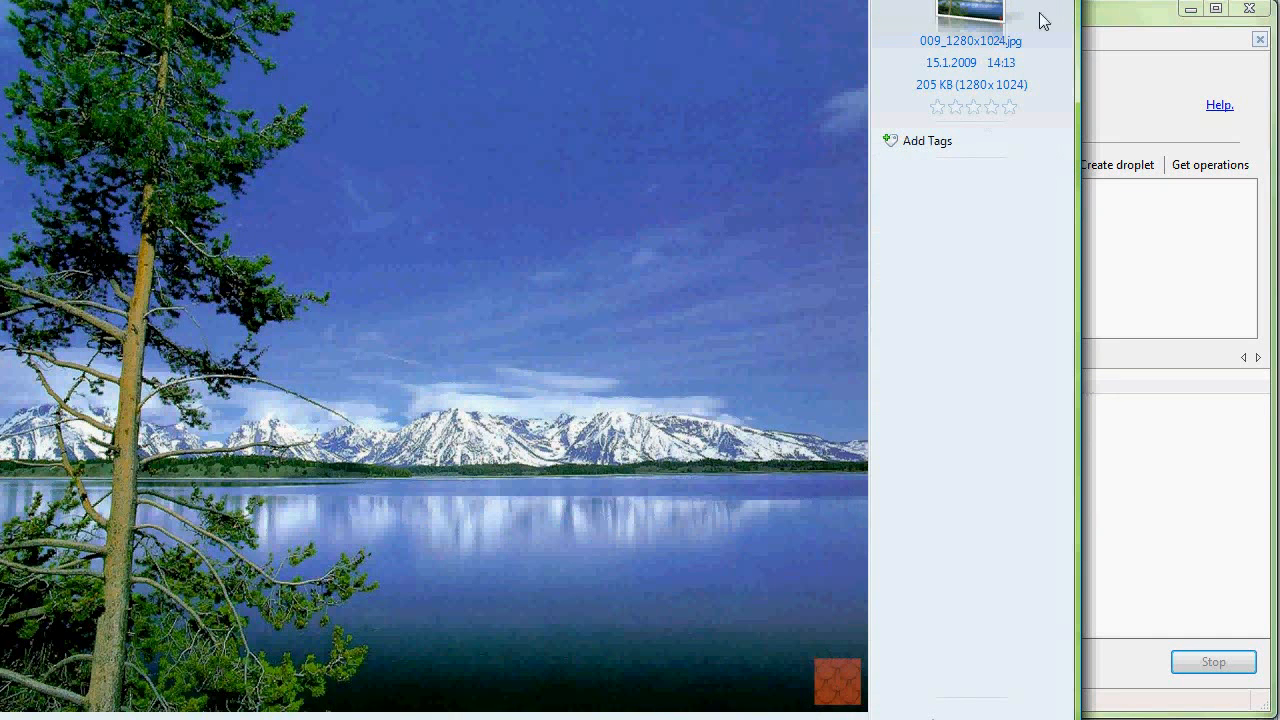
key(Escape)
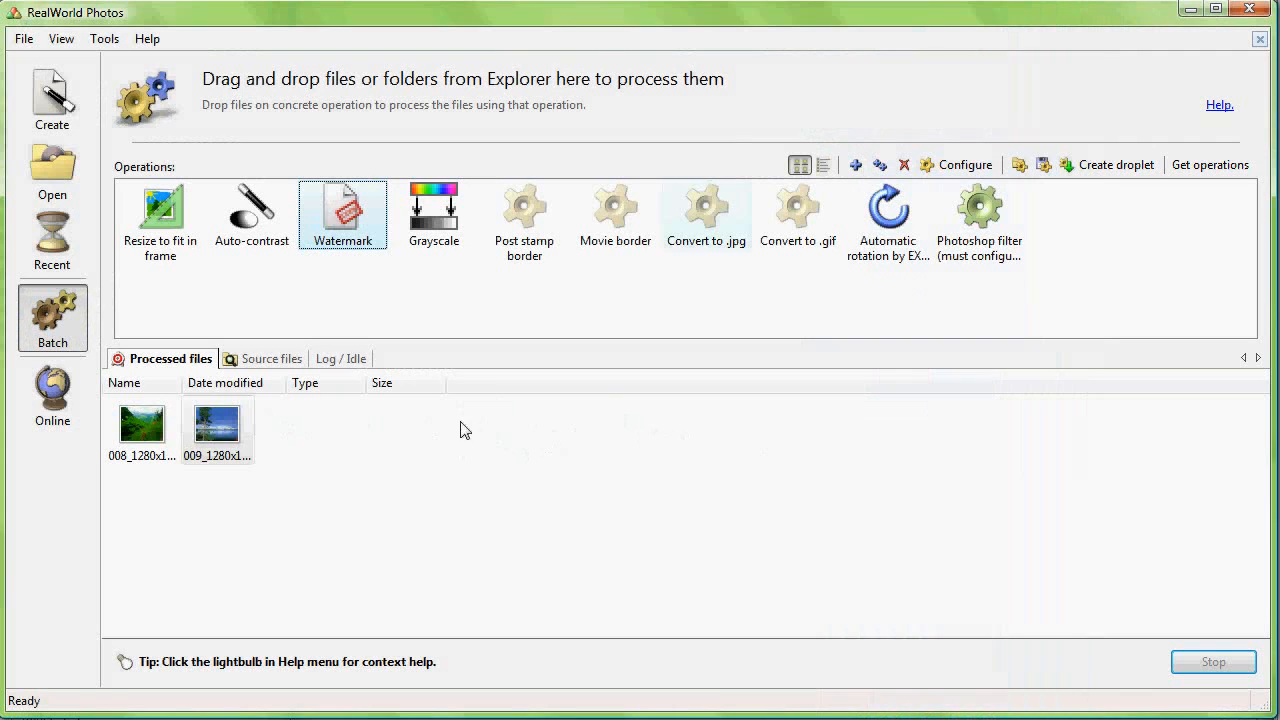
Step: Permanently delete both processed images
ctrl+click(113, 426)
key(Delete)
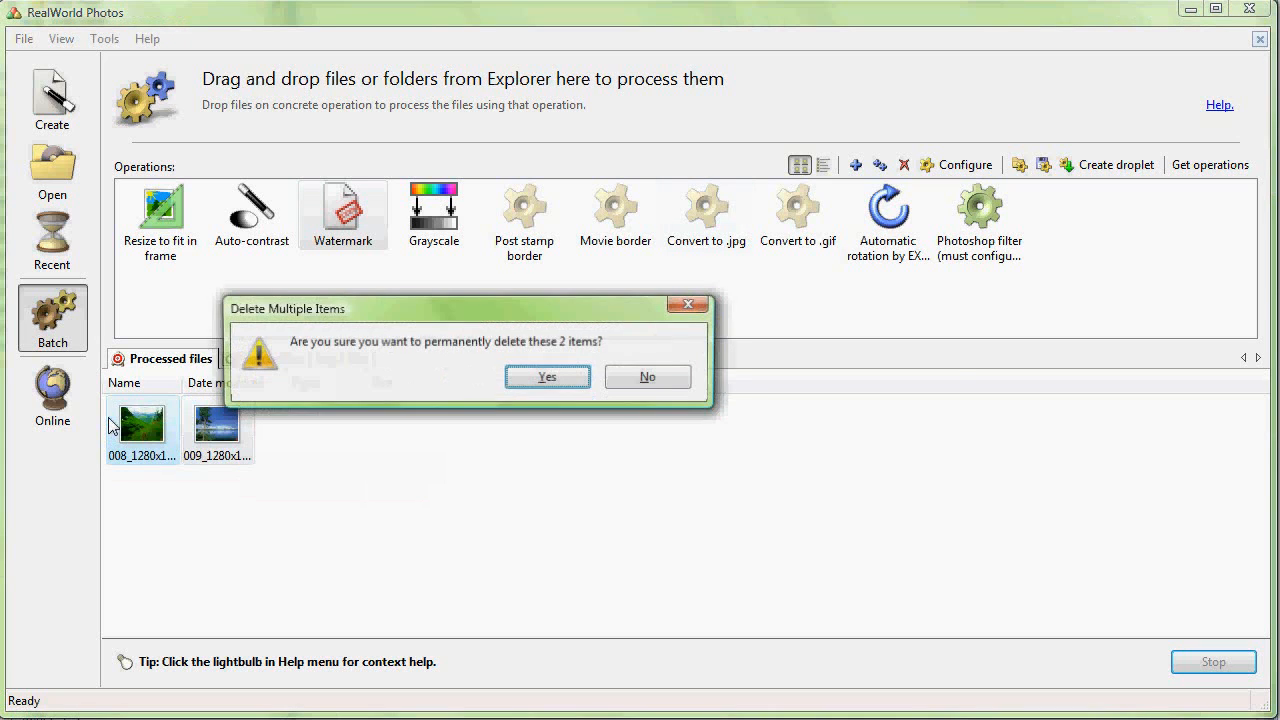
click(535, 387)
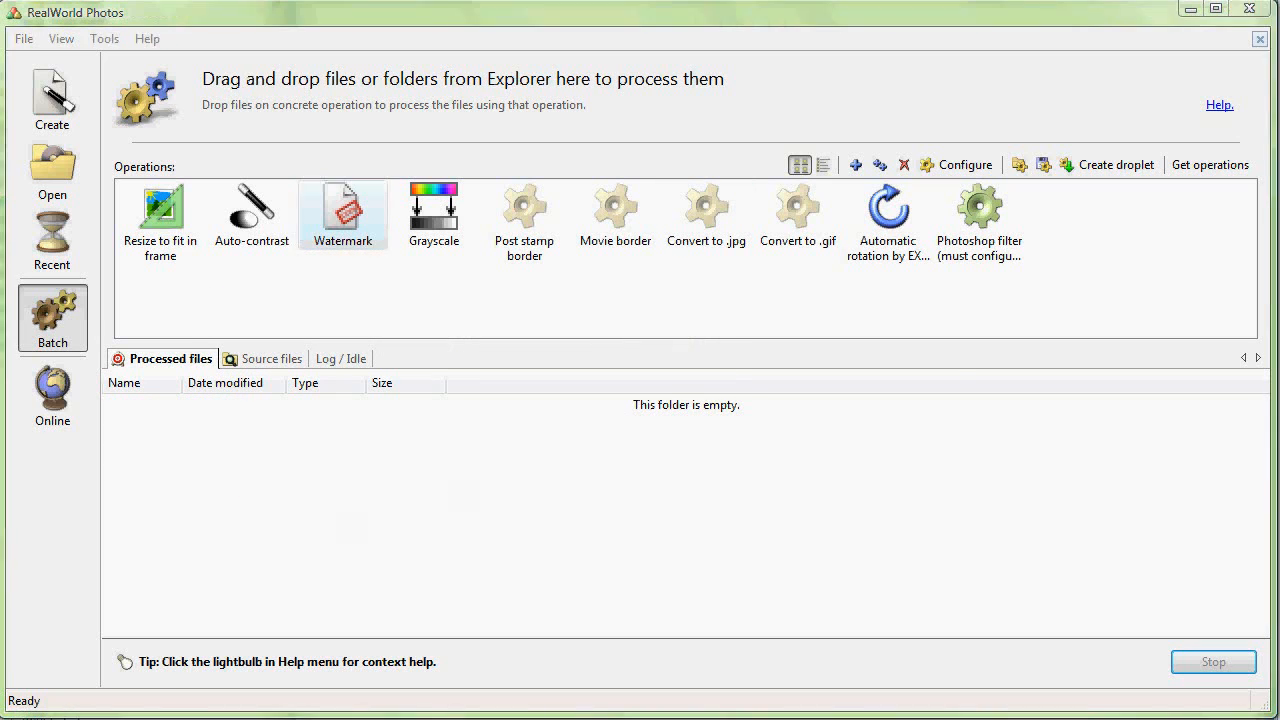
Step: Switch to Explorer and drop baboon.png onto the Watermark operation to process it
key(alt+Tab)
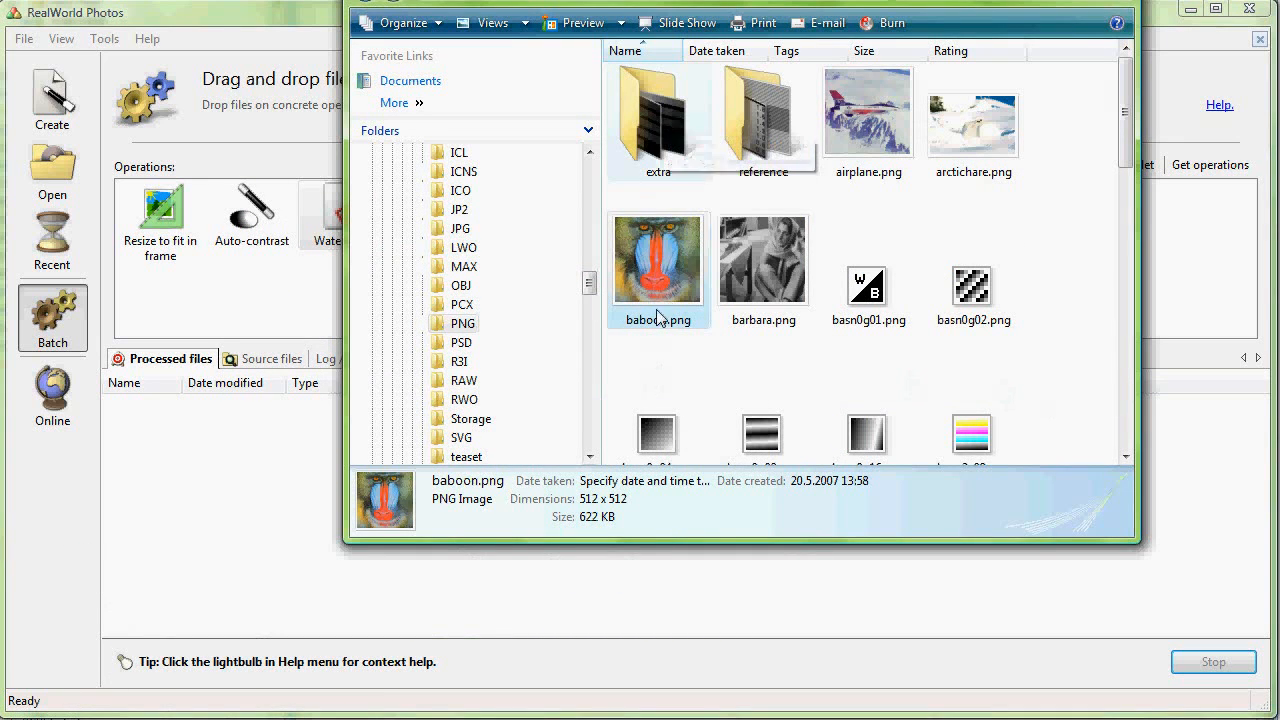
drag(660, 302, 264, 125)
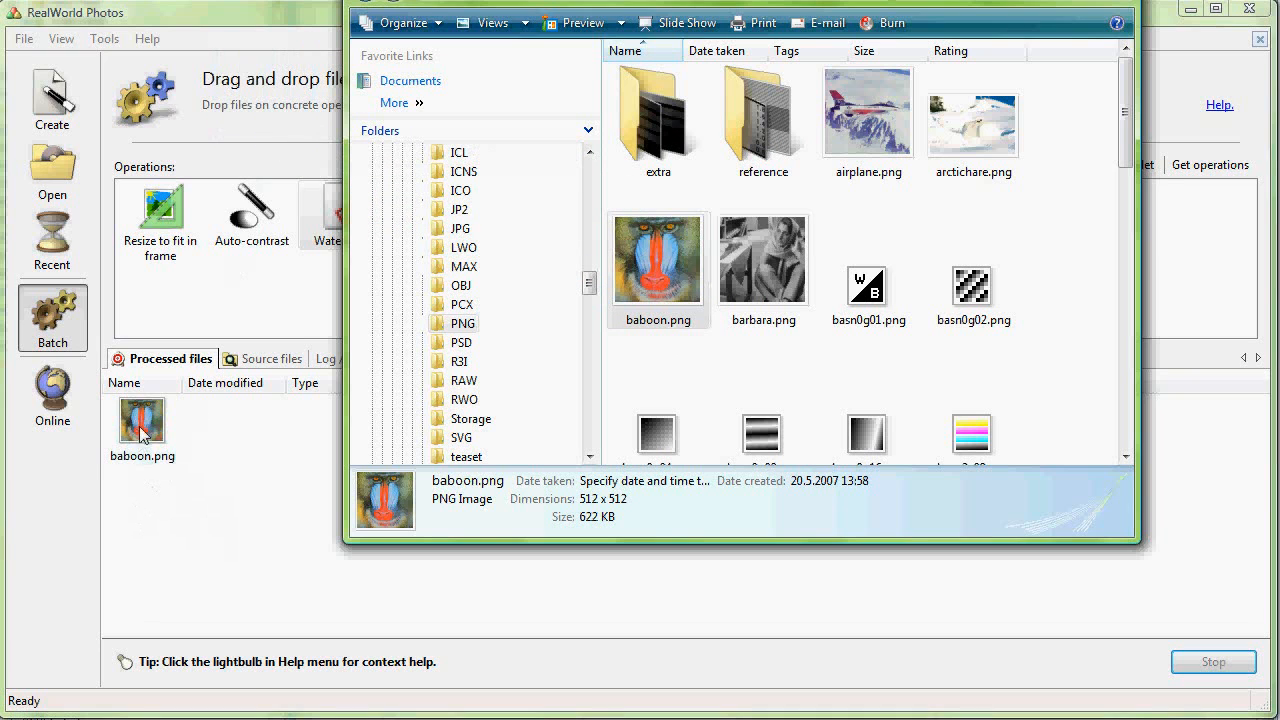
Step: Open the processed baboon.png in the viewer to check the watermark, then close it
click(142, 424)
double_click(142, 424)
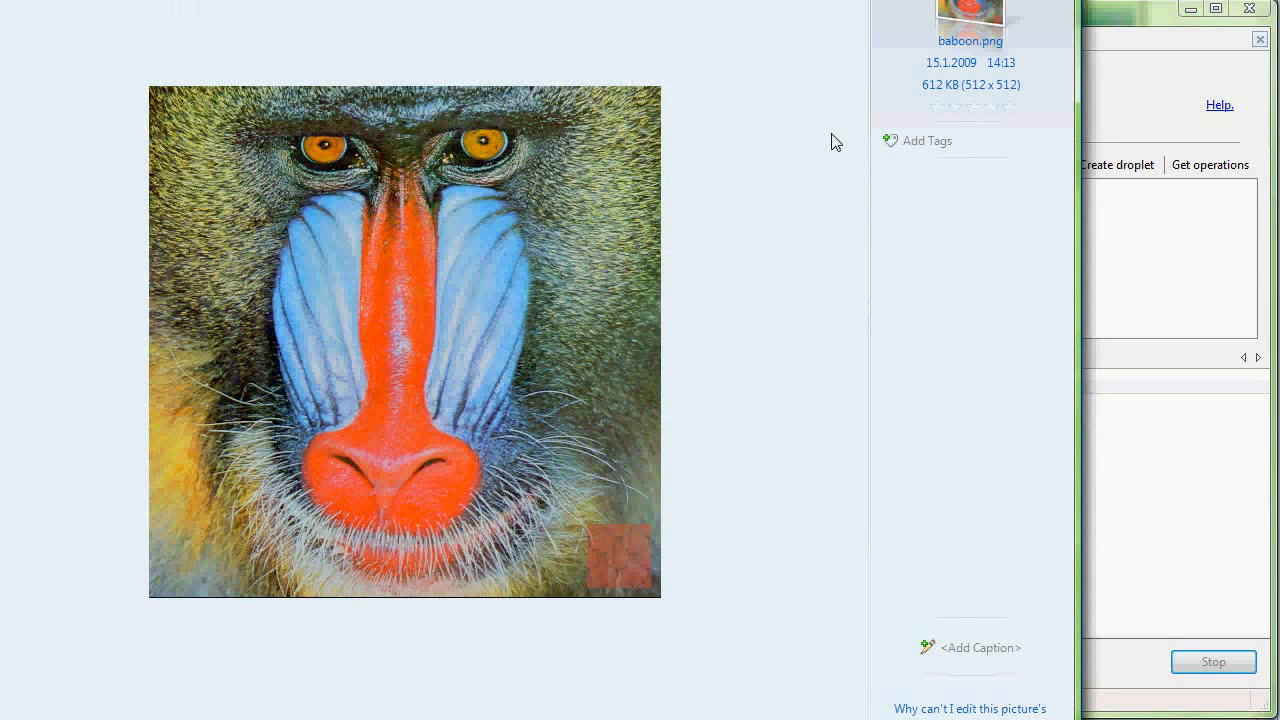
key(alt+F4)
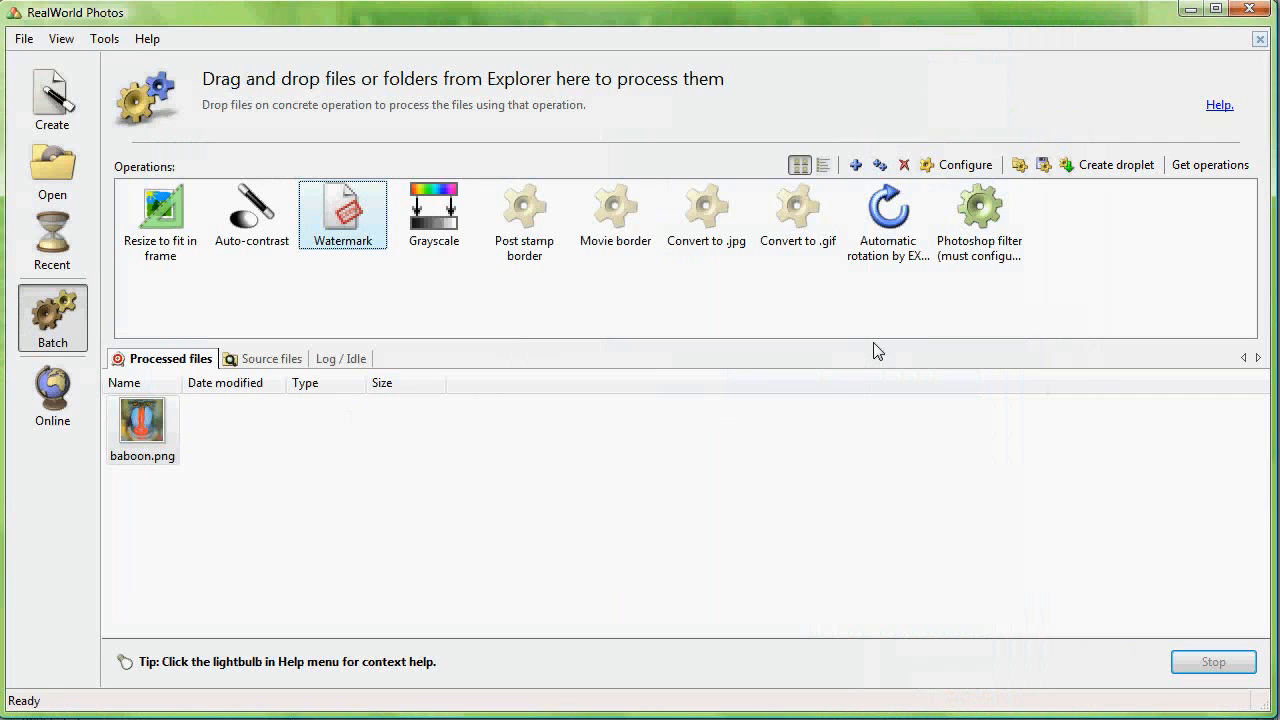
Step: Create a Watermark.exe droplet on the Desktop from the Watermark operation
click(1124, 168)
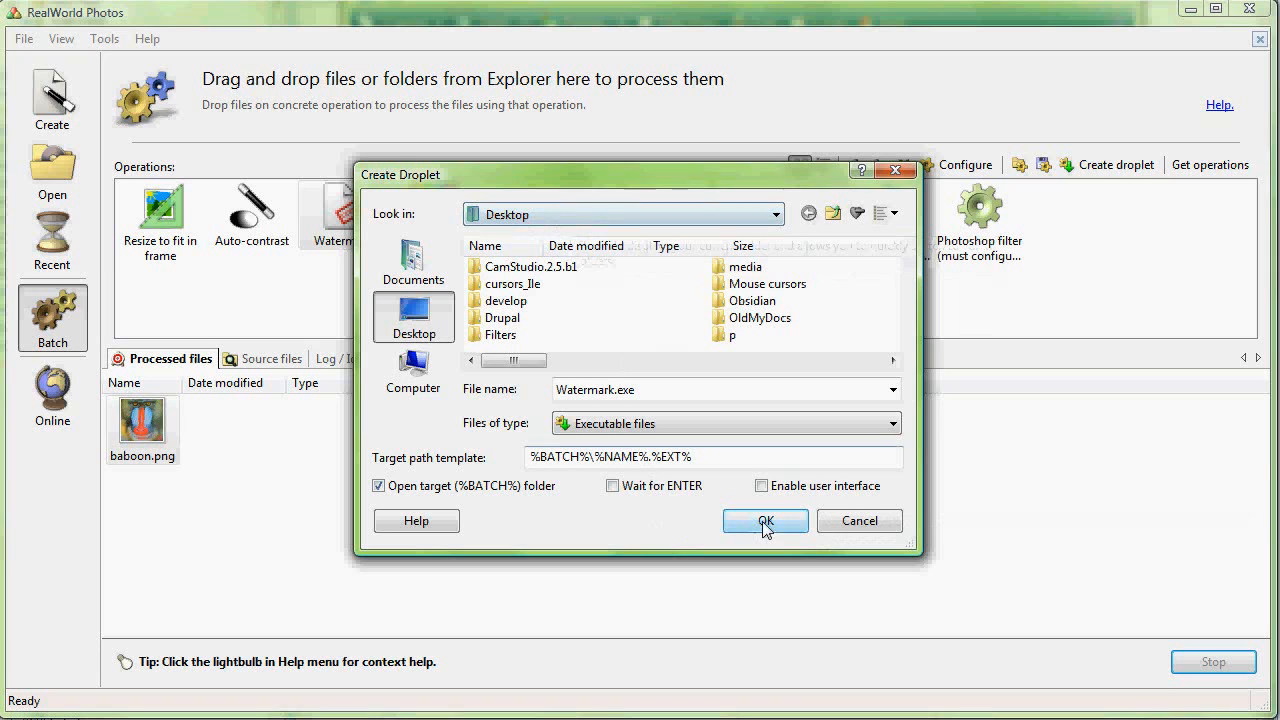
click(765, 524)
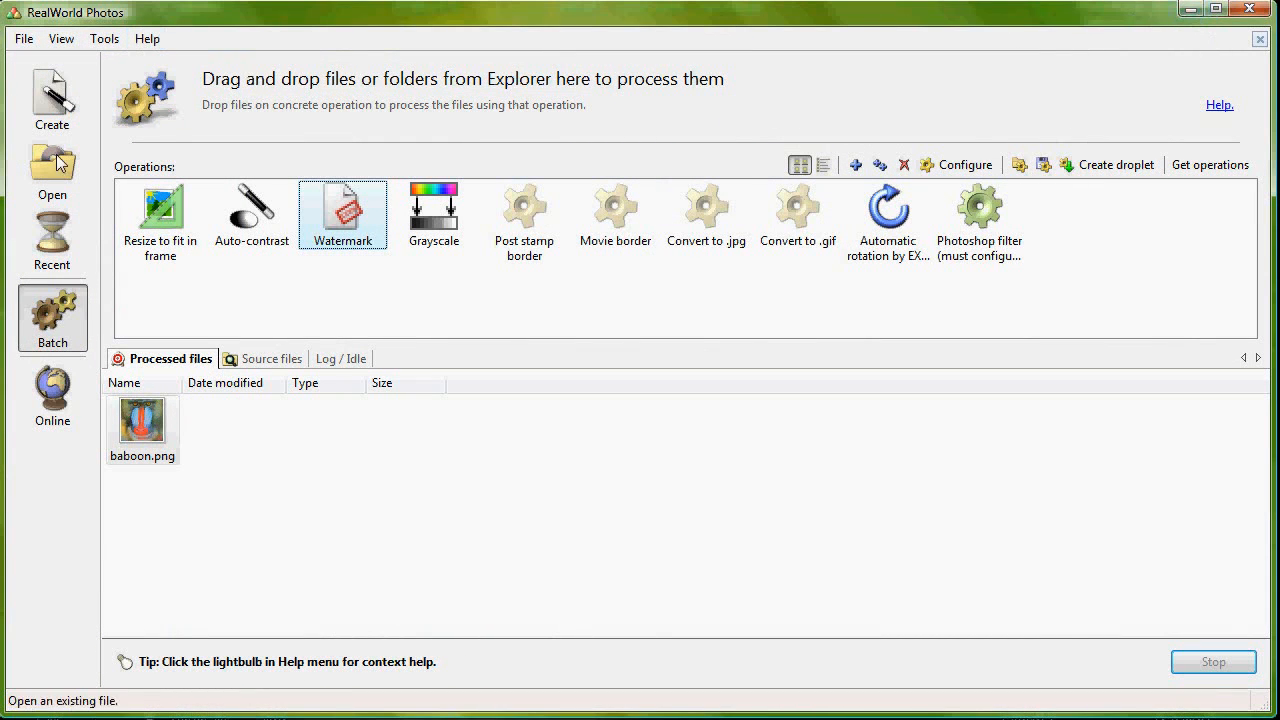
Step: Minimize the program and drop arctichare.png from Explorer onto the Watermark droplet on the desktop
click(1190, 9)
drag(0, 285, 762, 442)
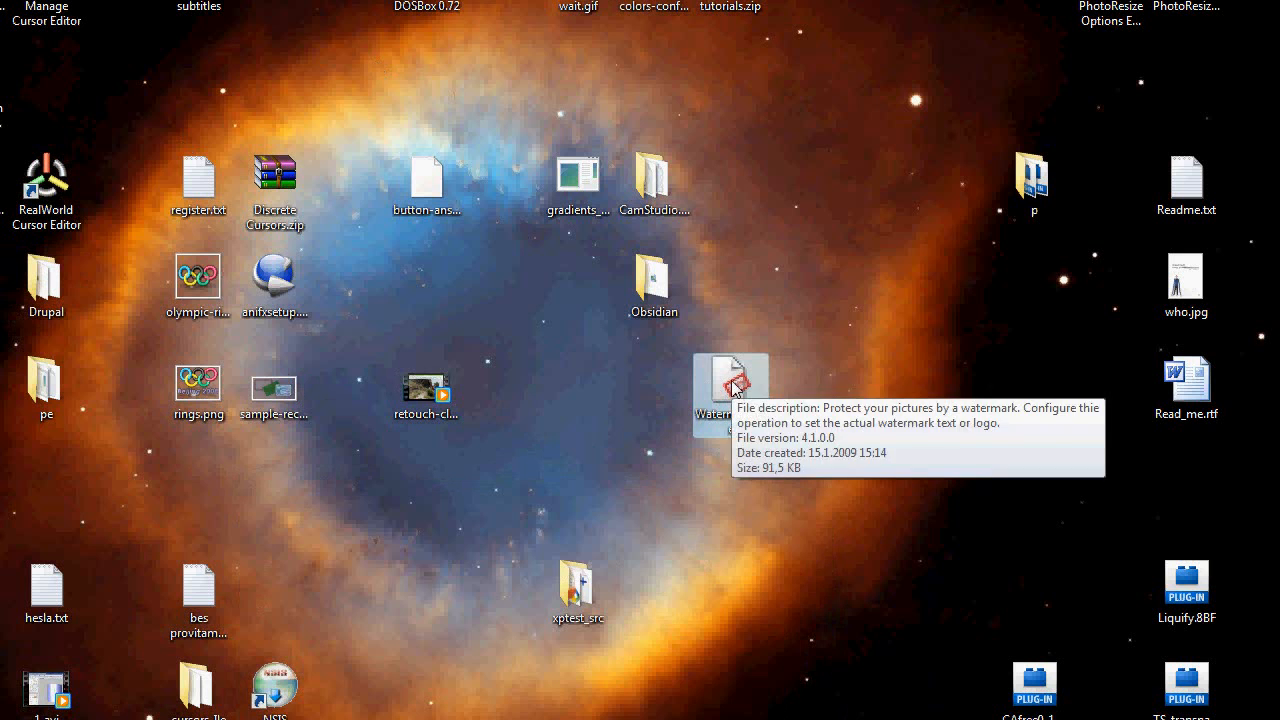
click(86, 719)
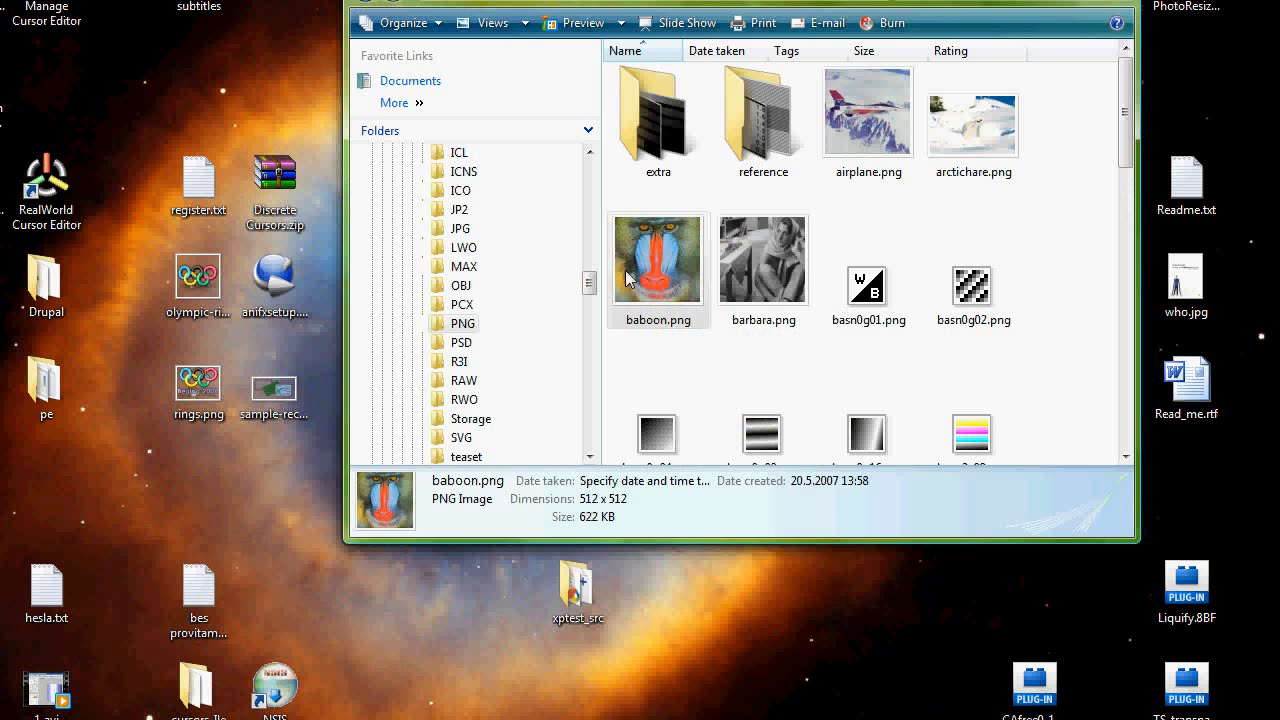
drag(787, 1, 276, 0)
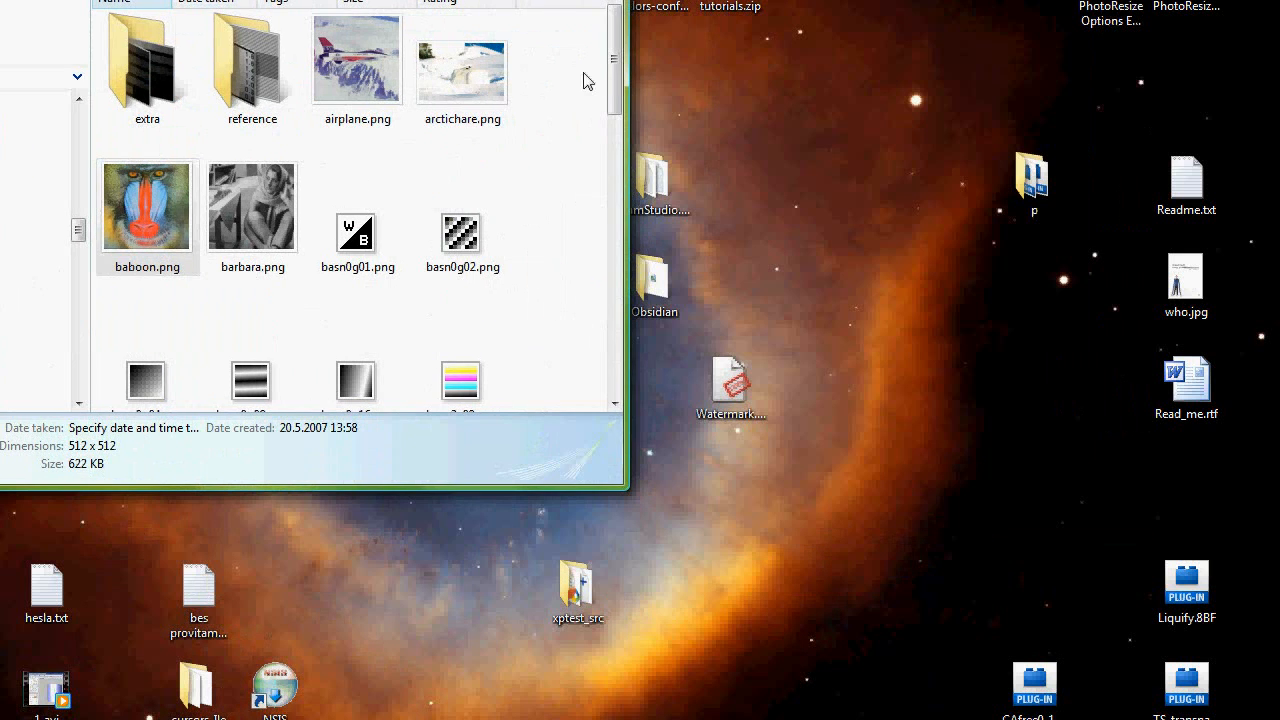
drag(465, 80, 728, 389)
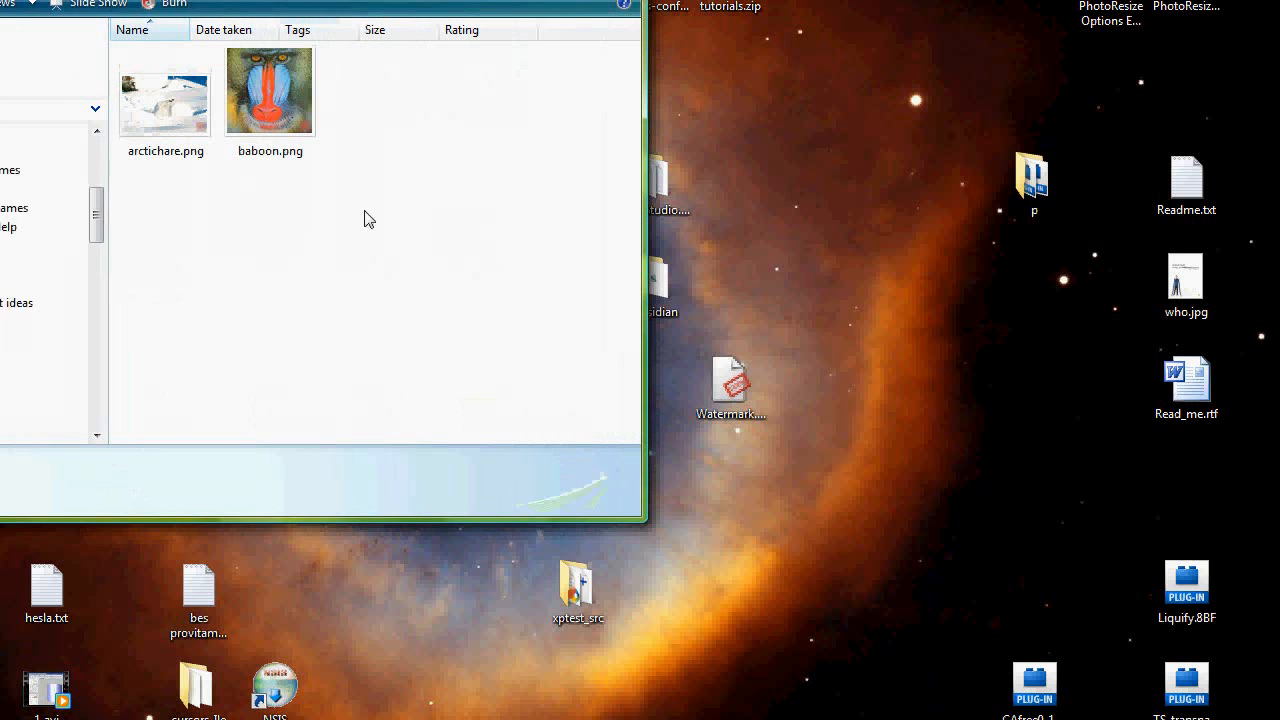
Step: Open the processed arctichare.png in the viewer to check its watermark
double_click(168, 108)
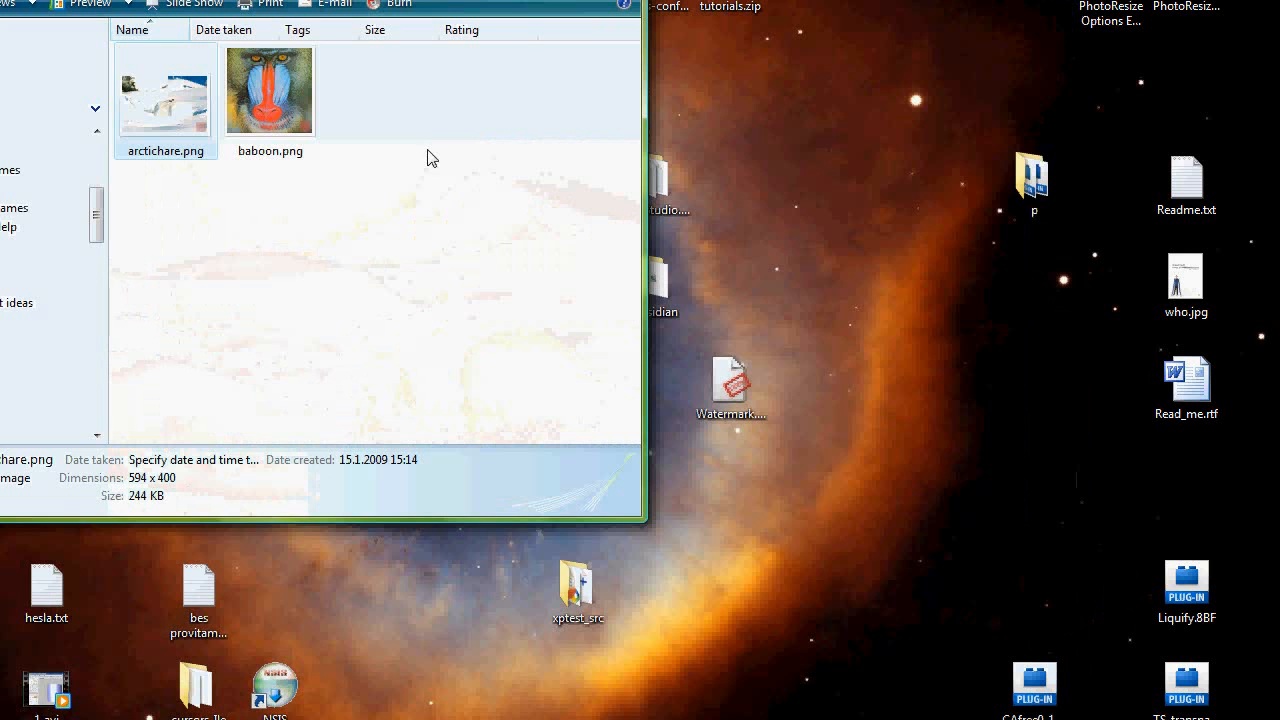
Step: Select both processed images in the output folder and permanently delete them
drag(394, 208, 128, 76)
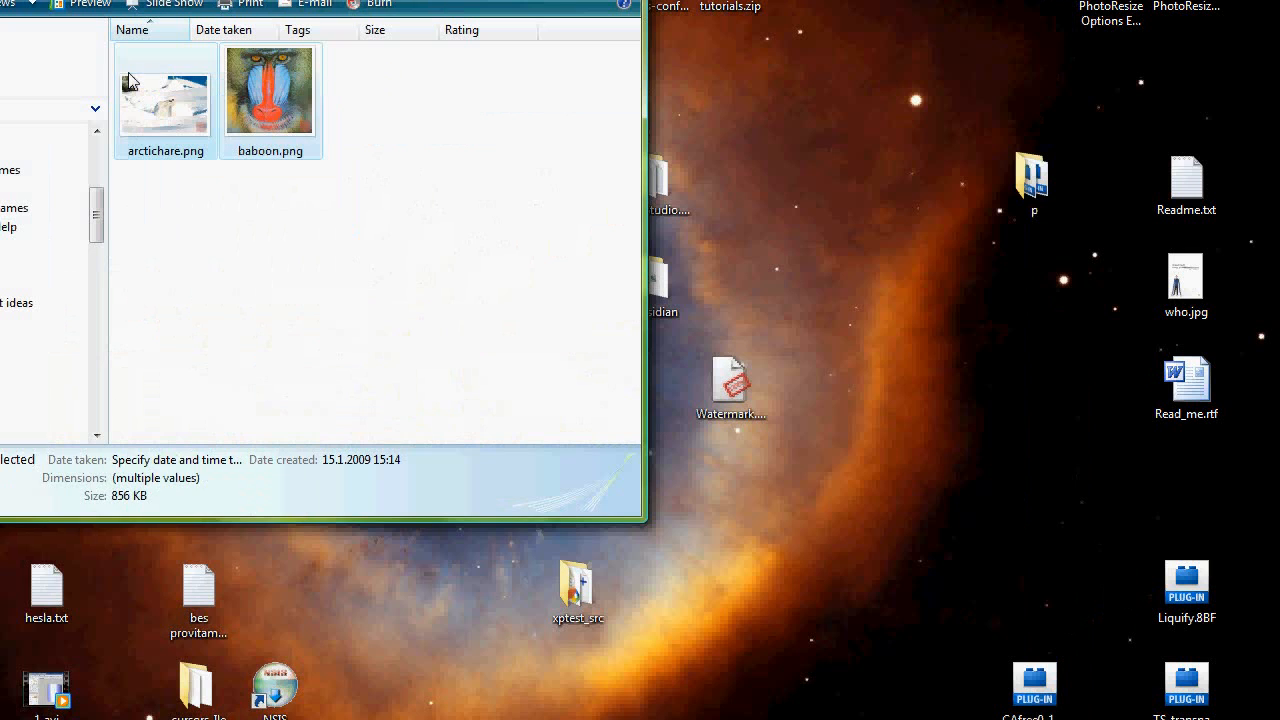
key(shift+Delete)
key(Return)
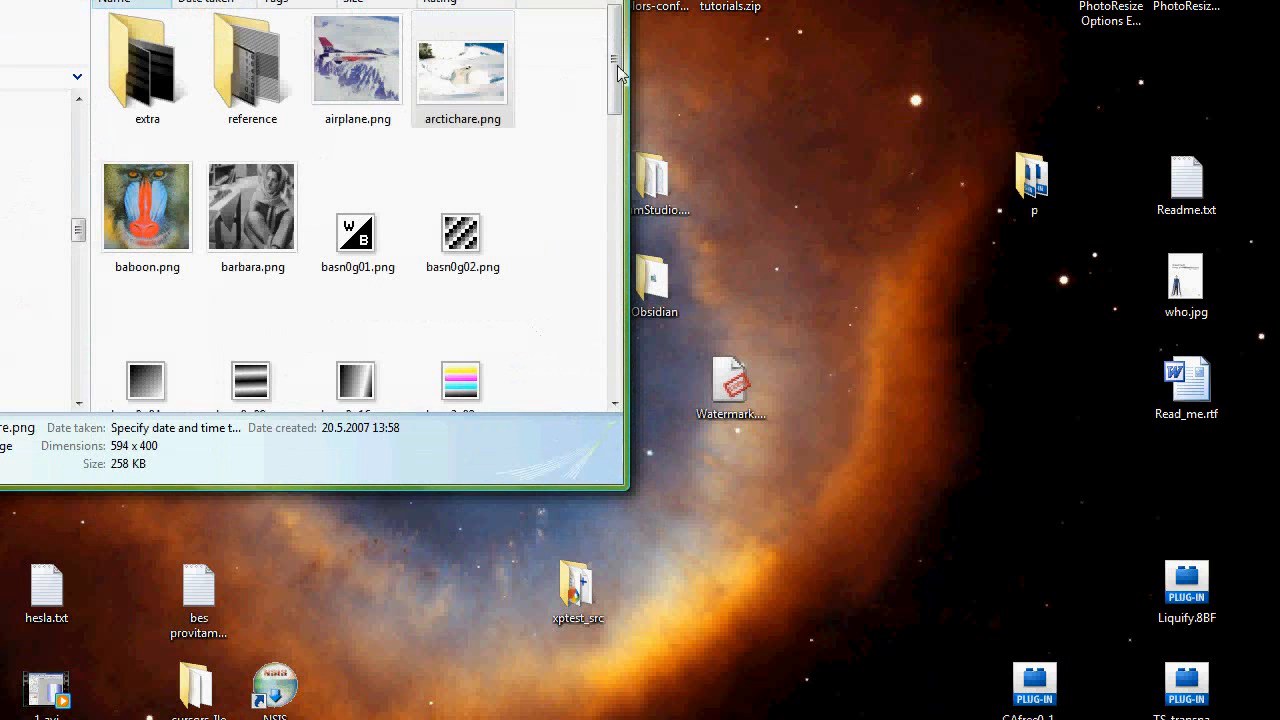
Step: Select defiant.png and girl.png and drop them together onto the Watermark droplet on the desktop
drag(617, 65, 617, 230)
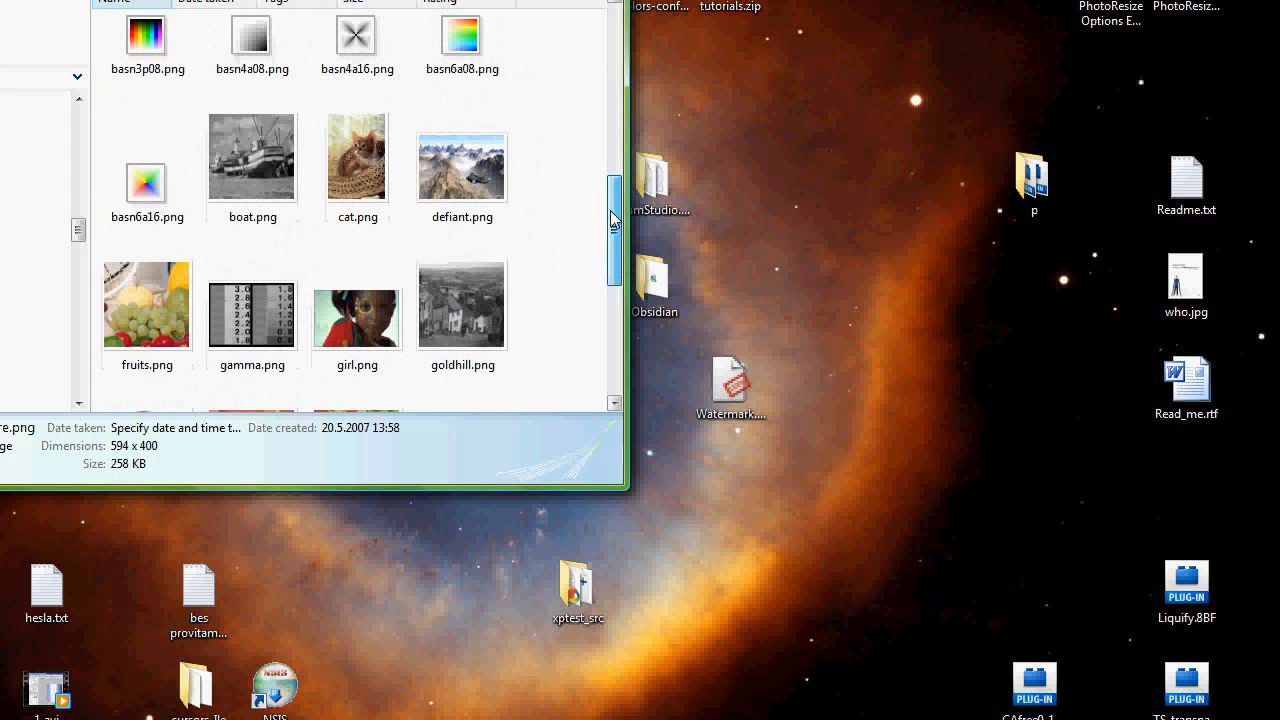
click(463, 168)
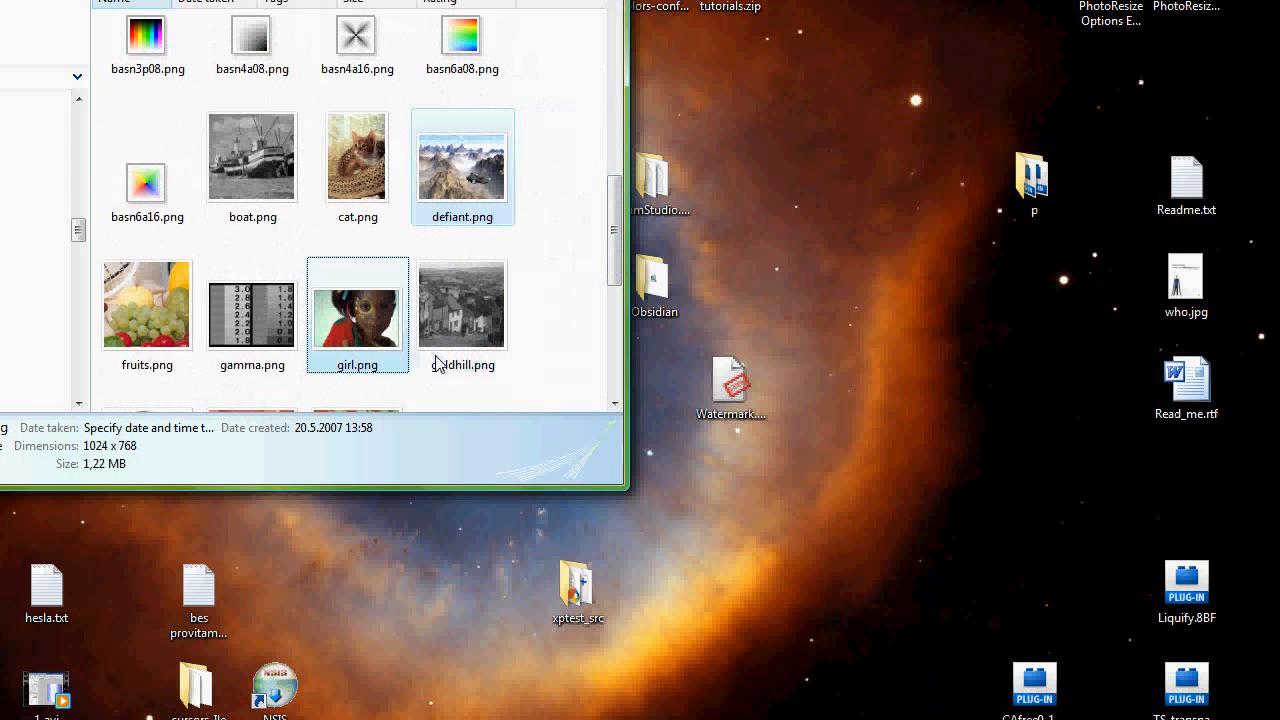
ctrl+click(357, 323)
drag(357, 323, 730, 380)
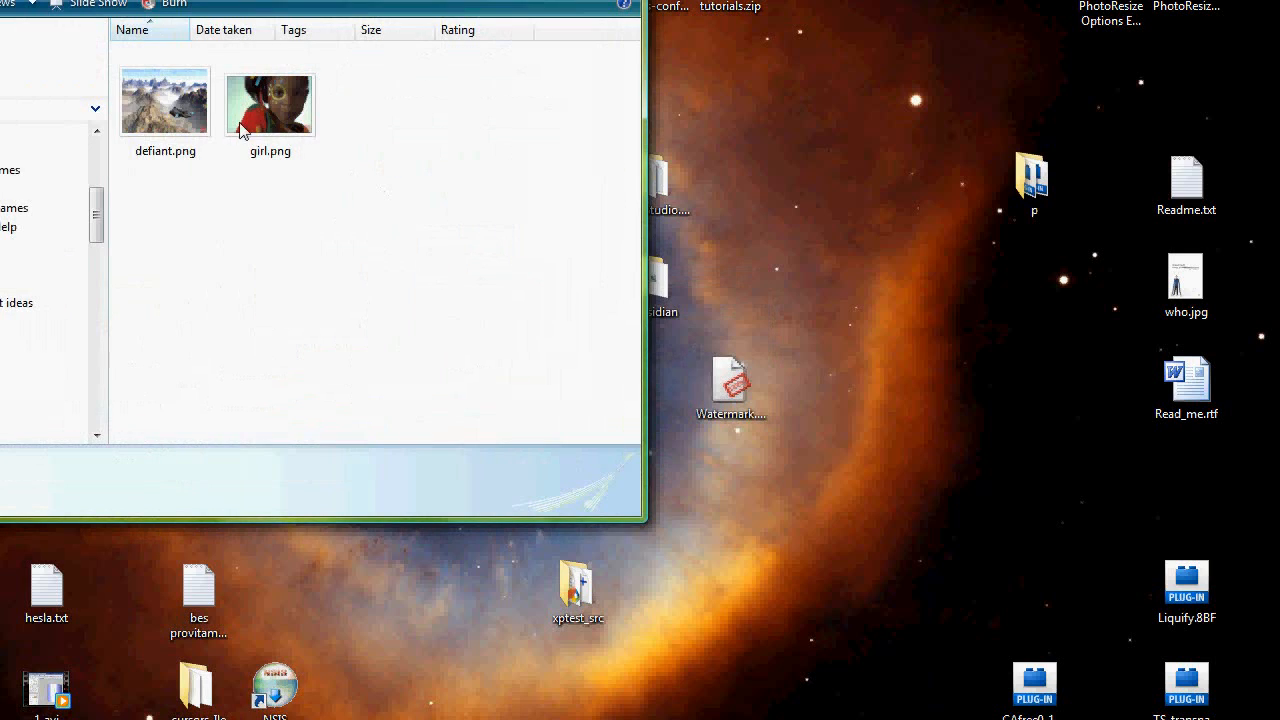
Step: Open the processed defiant.png and girl.png in the viewer one after another to check their watermarks
double_click(143, 100)
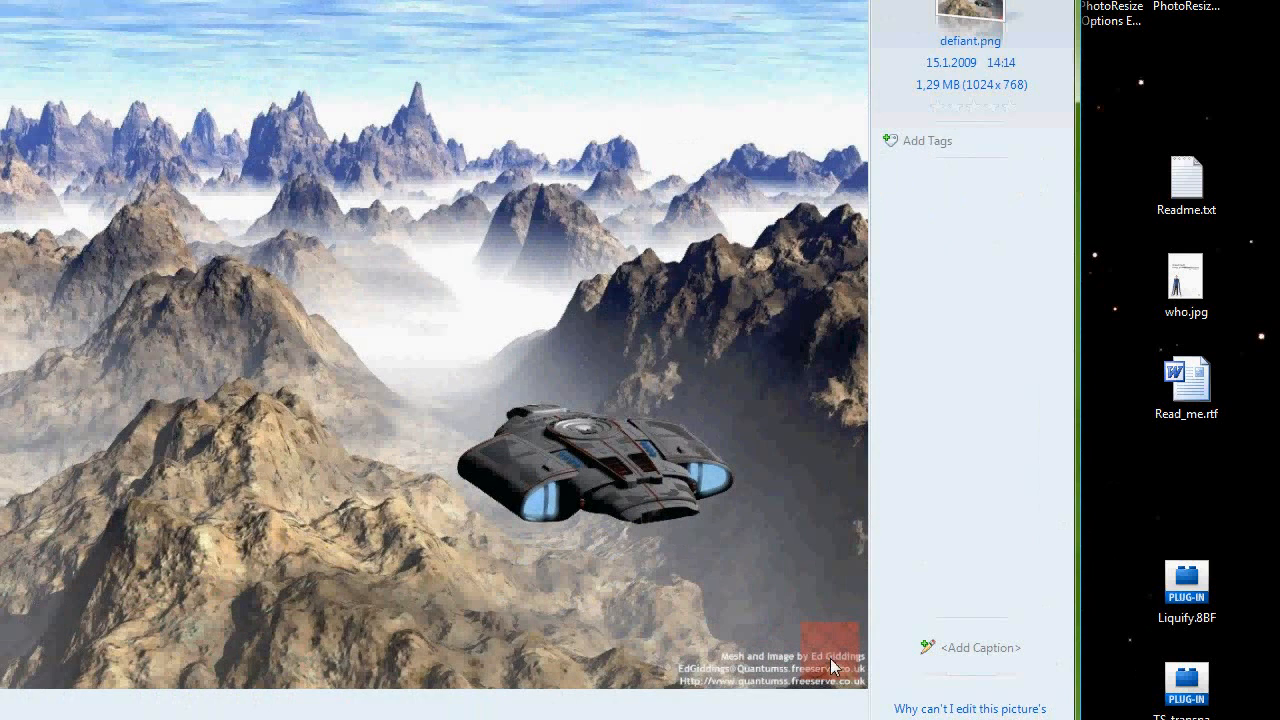
key(alt+F4)
double_click(280, 122)
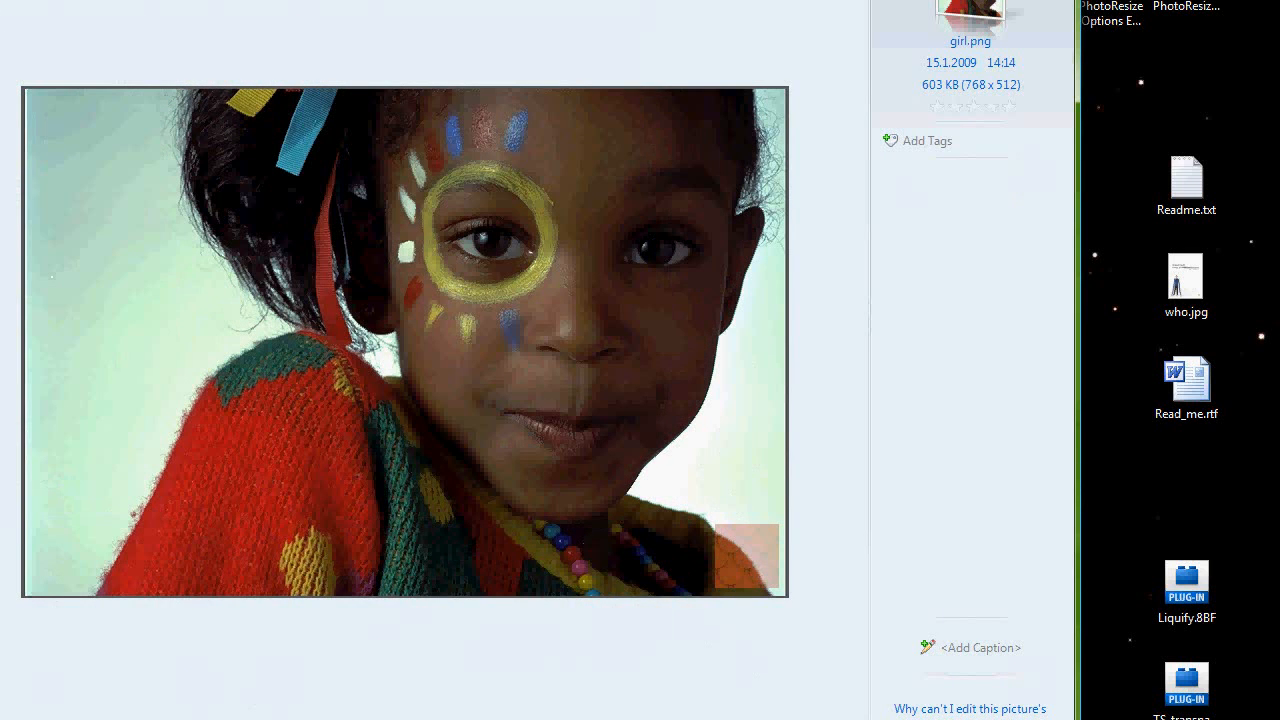
key(alt+F4)
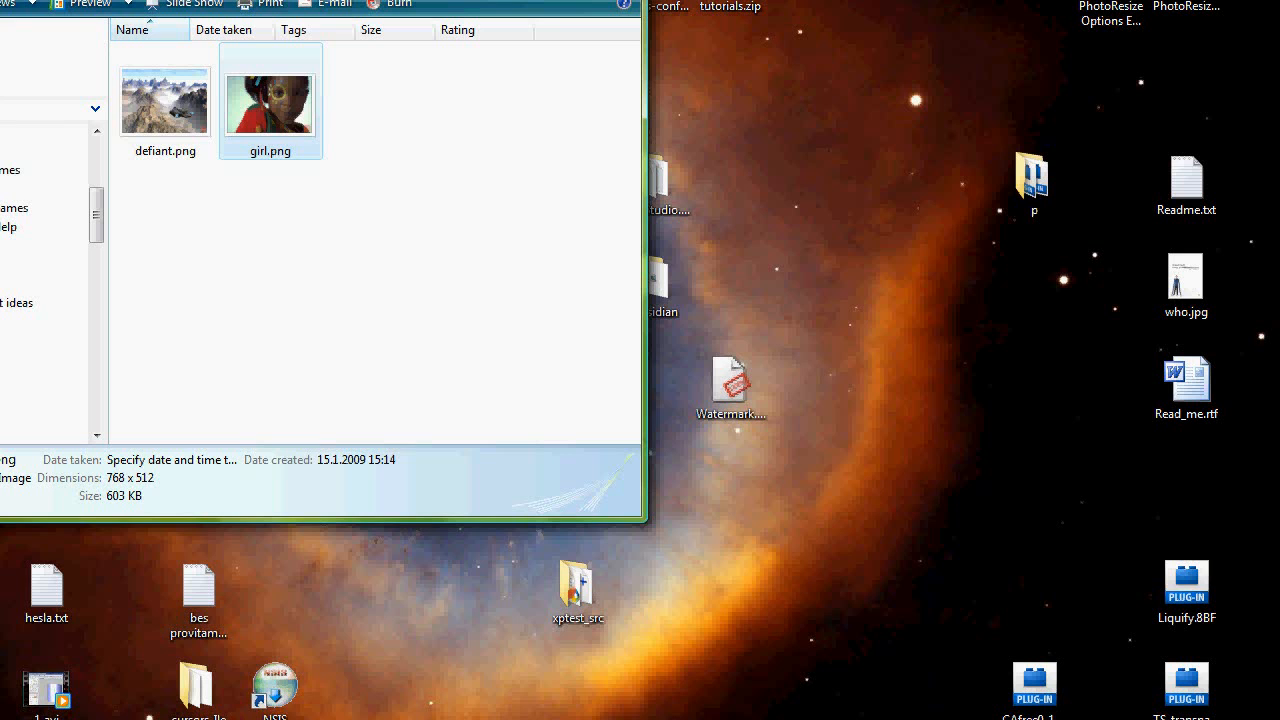
Step: Switch to the batch window and permanently delete the two processed images listed there
key(alt+Tab)
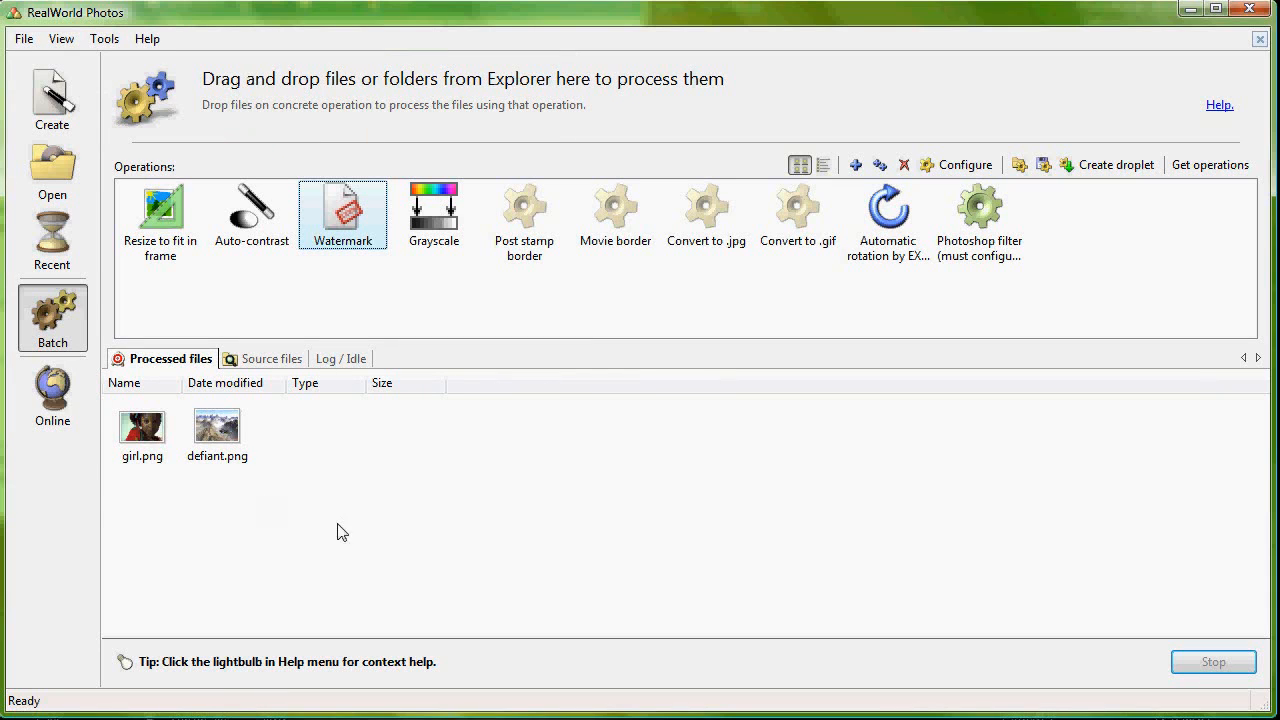
drag(337, 532, 142, 428)
key(Delete)
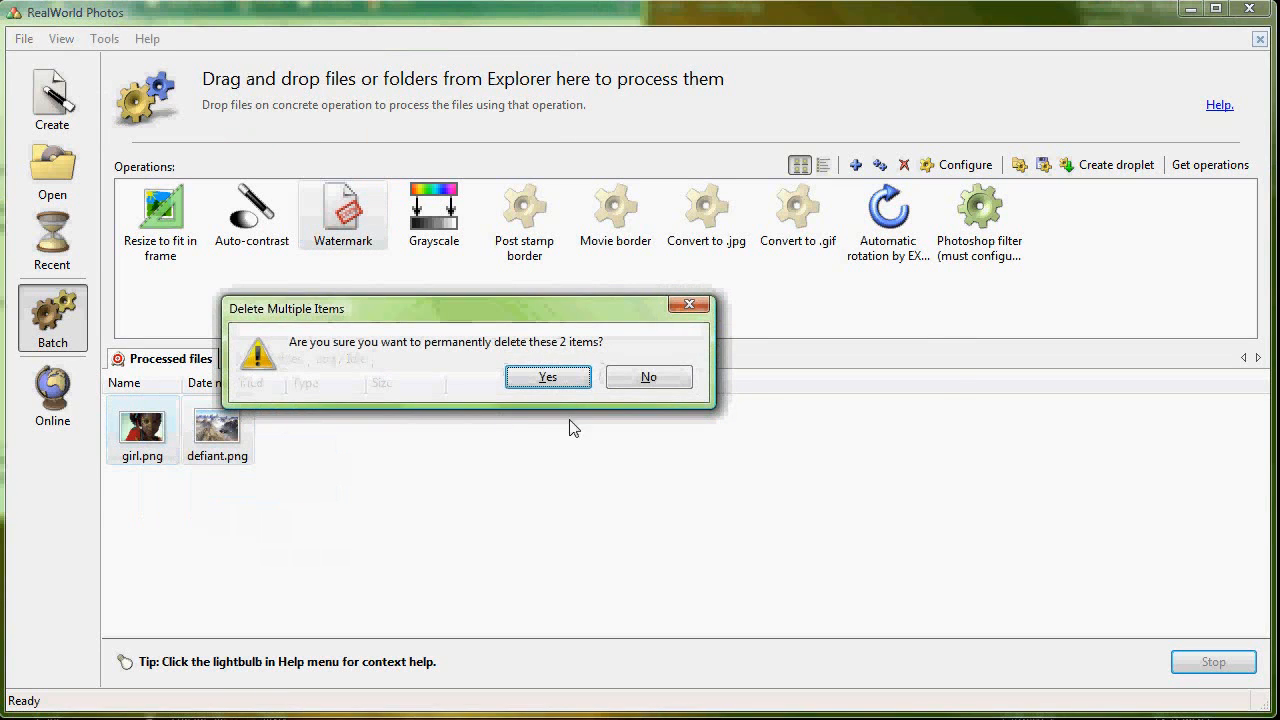
click(545, 376)
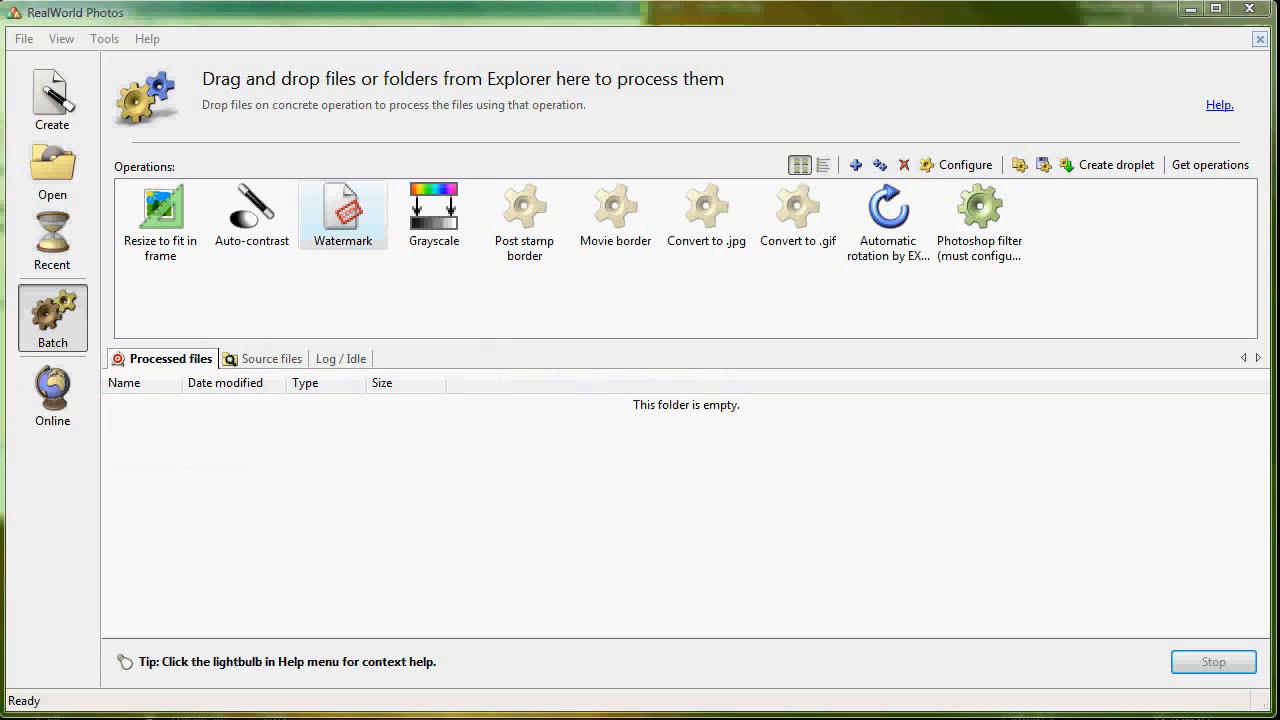